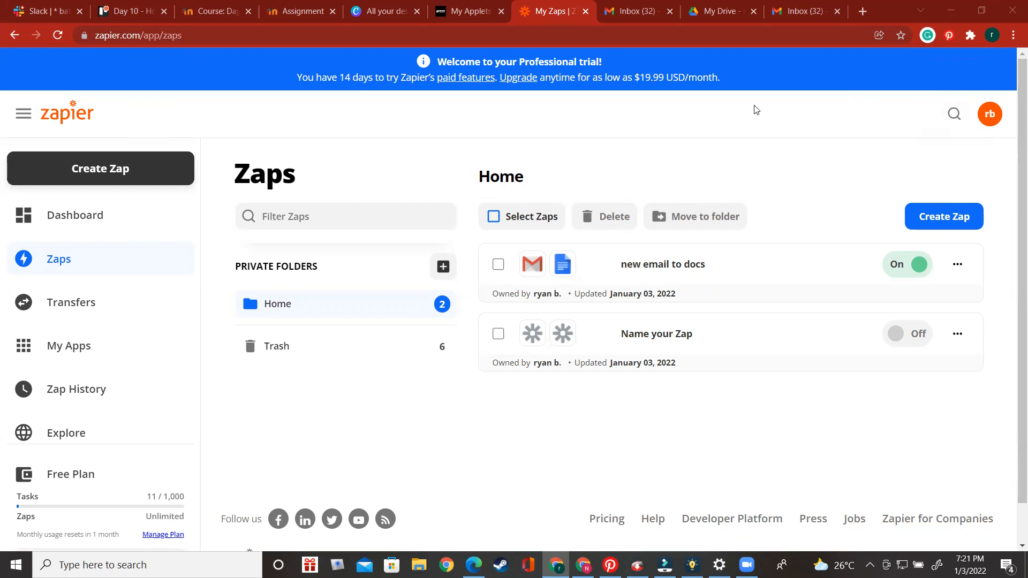
scroll(650, 161, down, 2)
scroll(670, 147, up, 2)
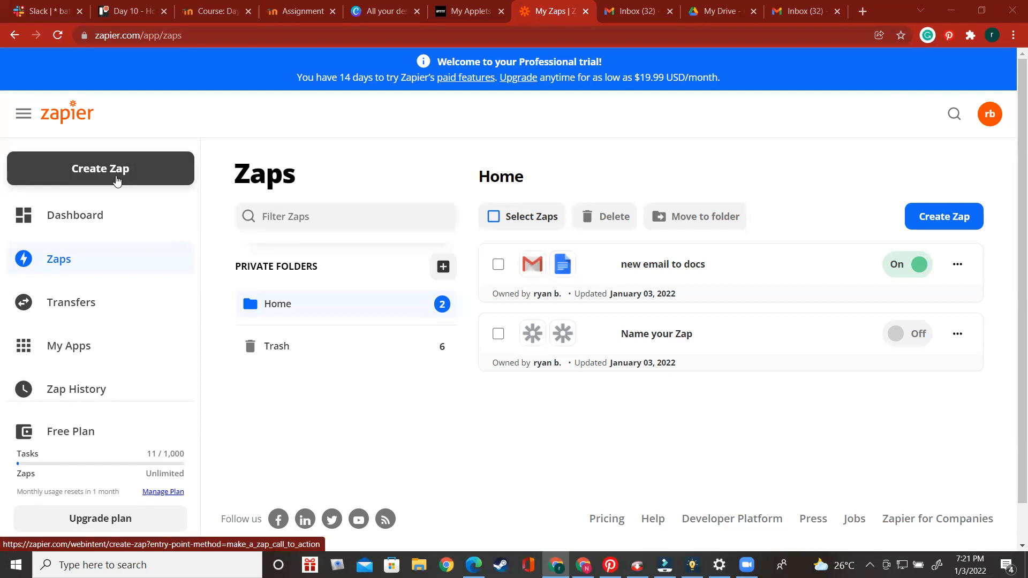
click(118, 182)
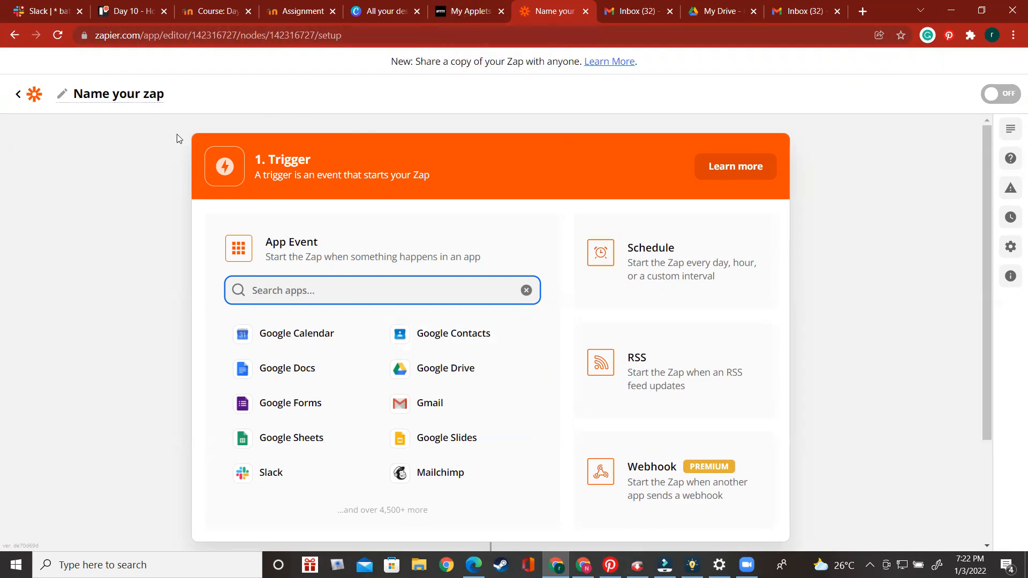
click(19, 95)
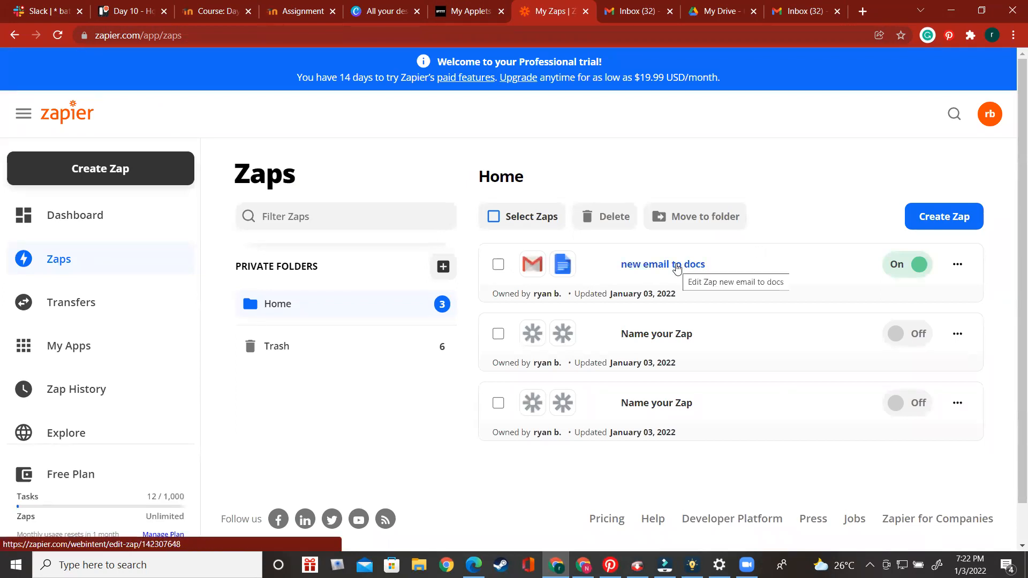
Open the 'new email to docs' zap and inspect the Gmail trigger's app and event settings
click(677, 268)
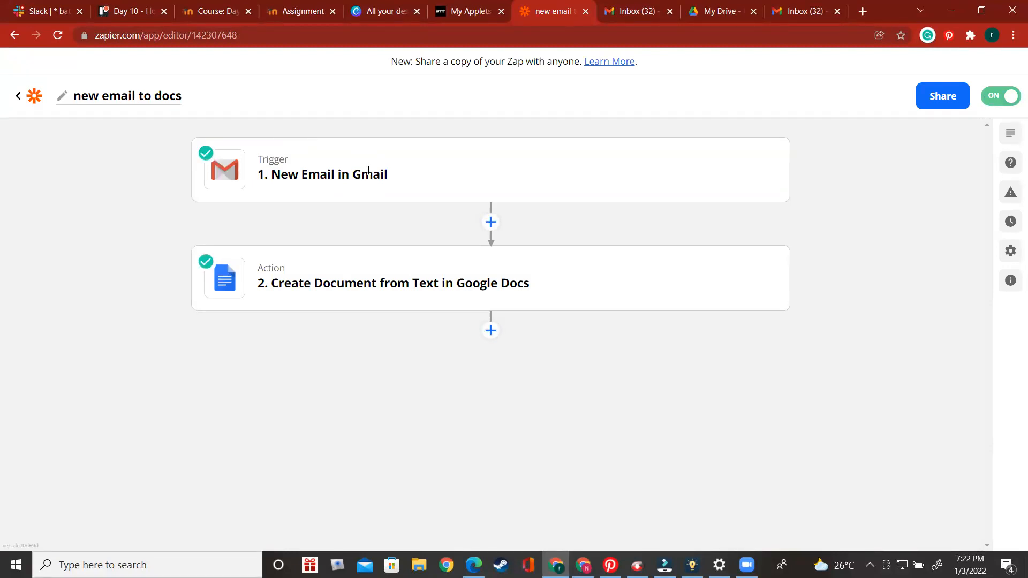
mouse_move(400, 186)
click(733, 176)
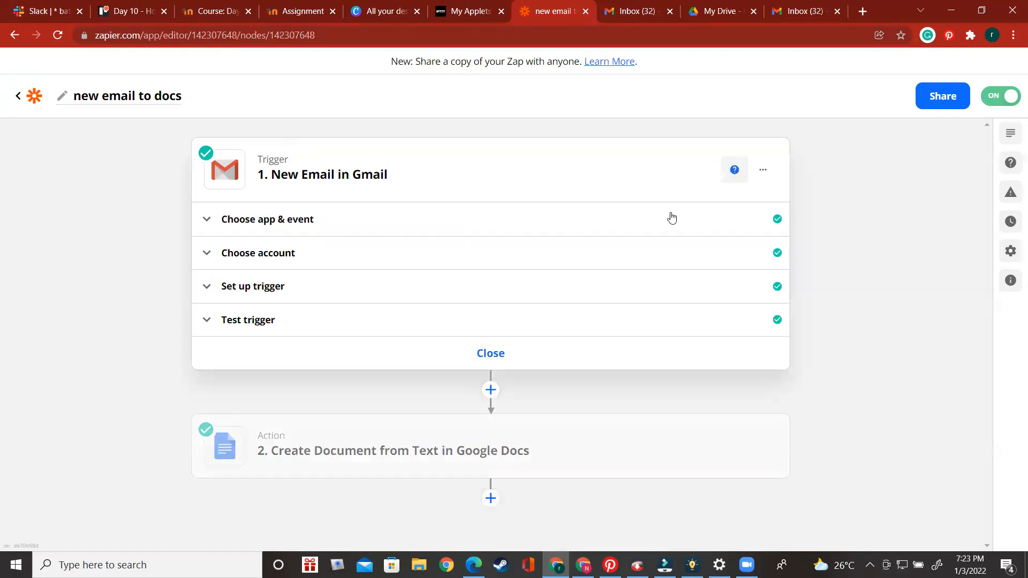
click(333, 219)
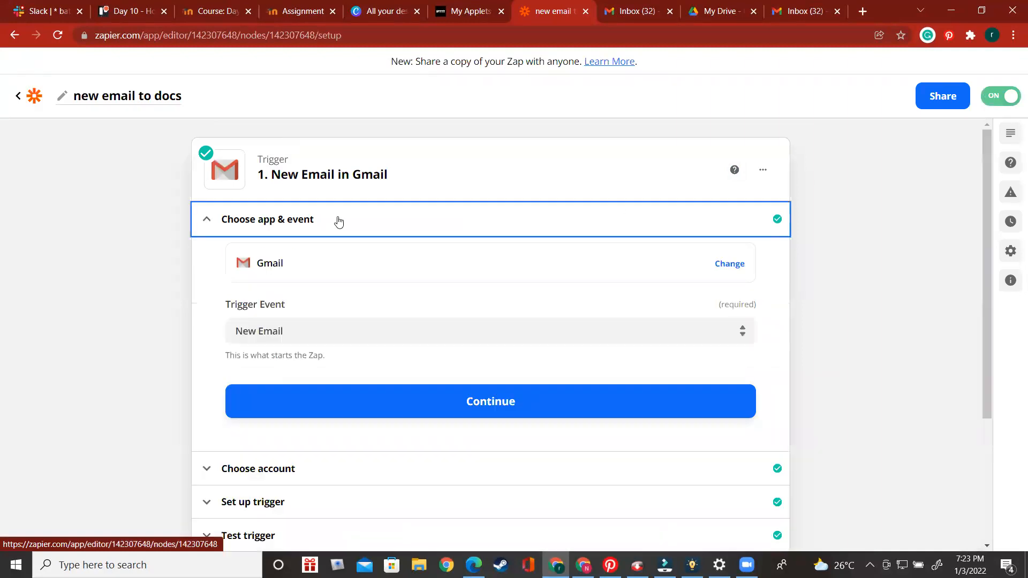
click(384, 274)
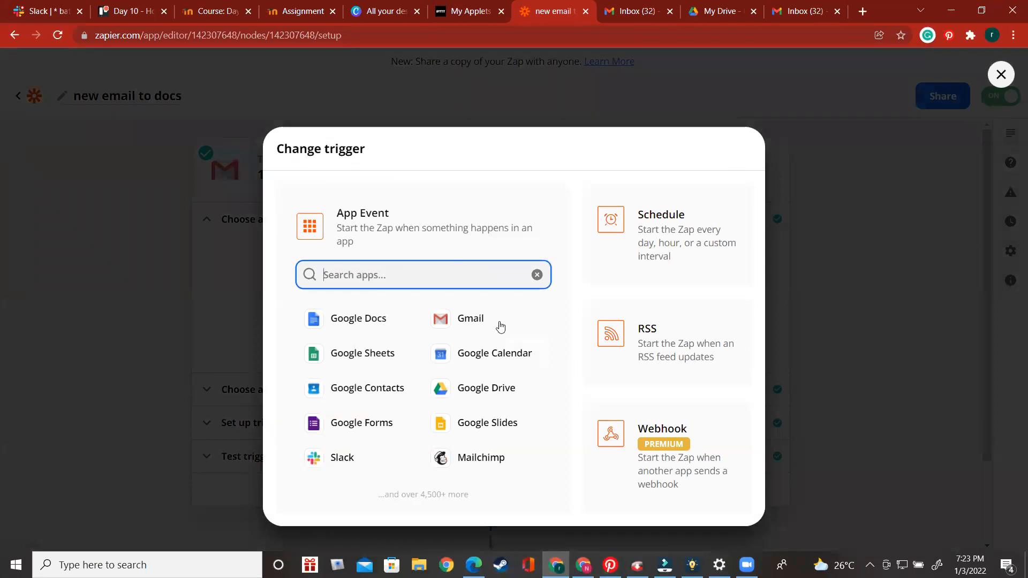
click(932, 283)
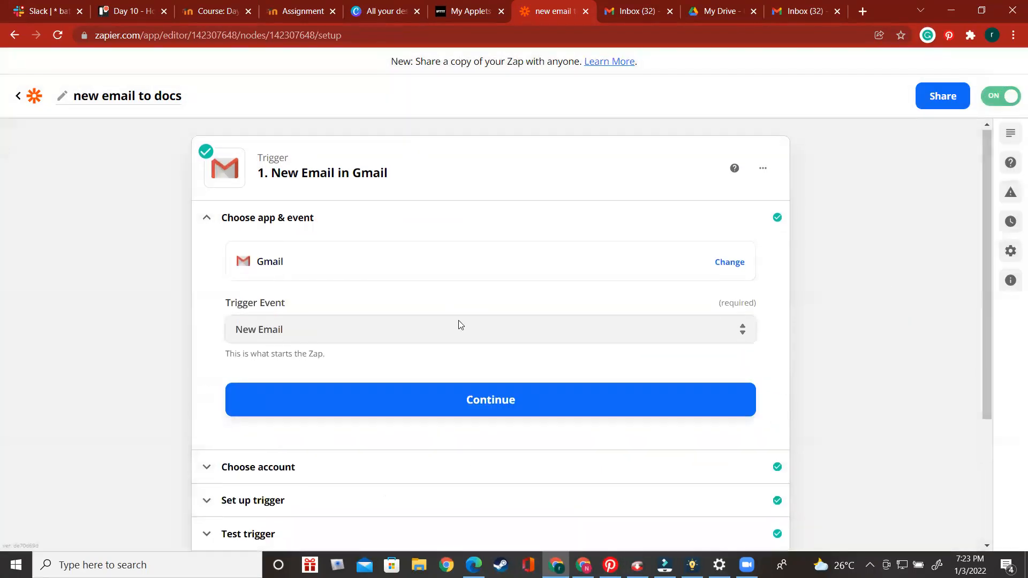
Reselect New Email as the Gmail trigger event and continue
scroll(415, 223, down, 2)
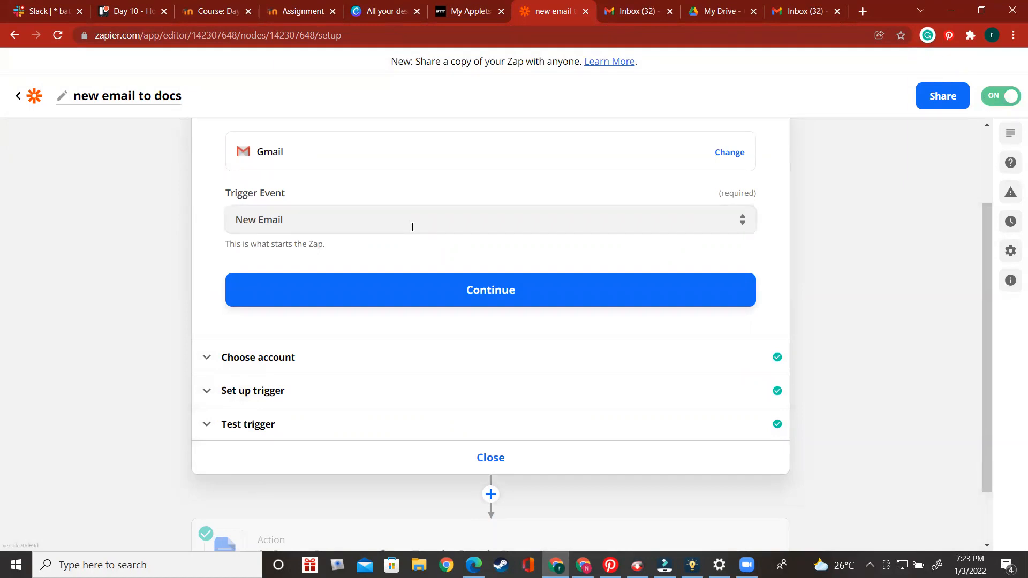
click(412, 226)
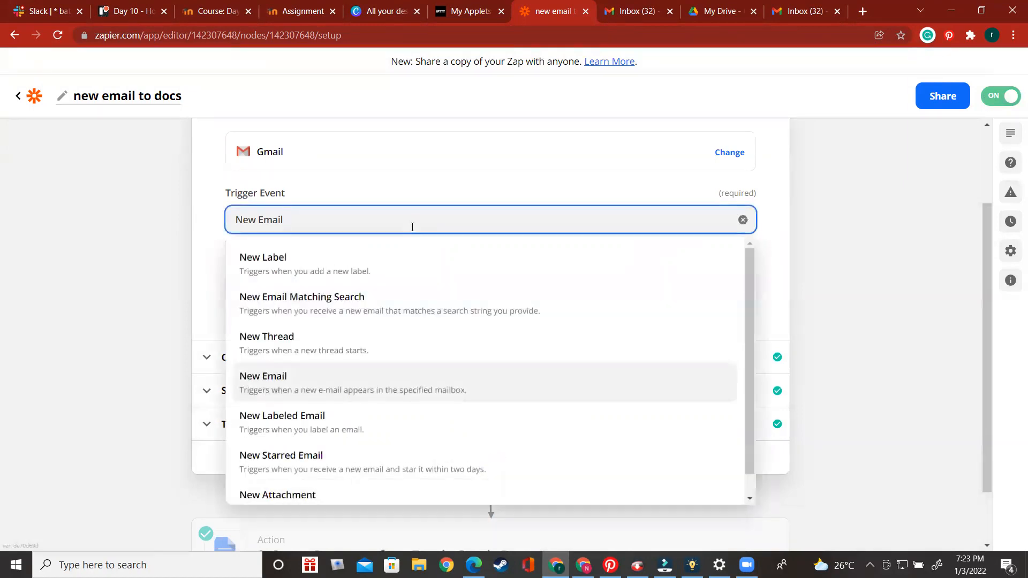
click(418, 390)
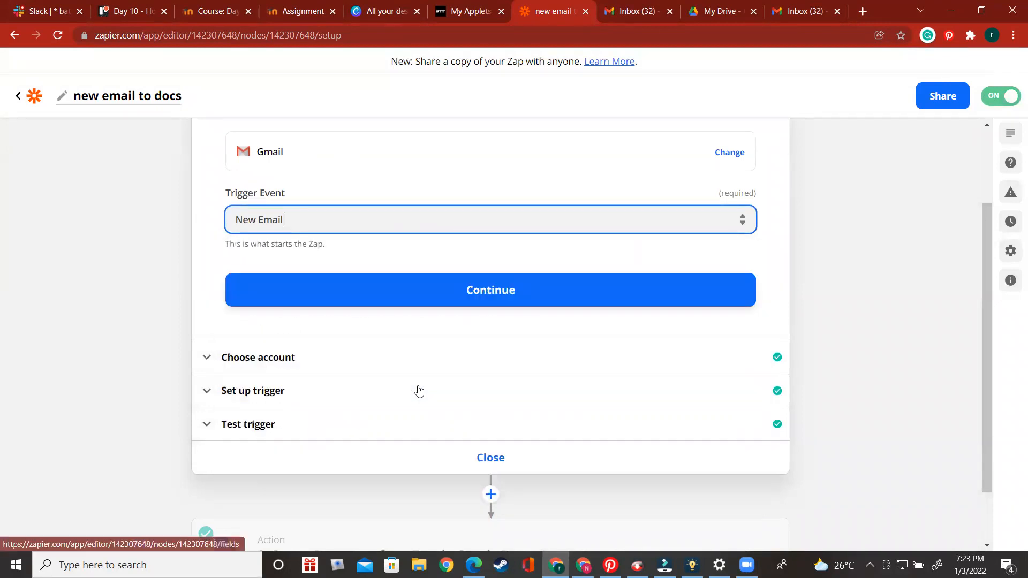
click(473, 303)
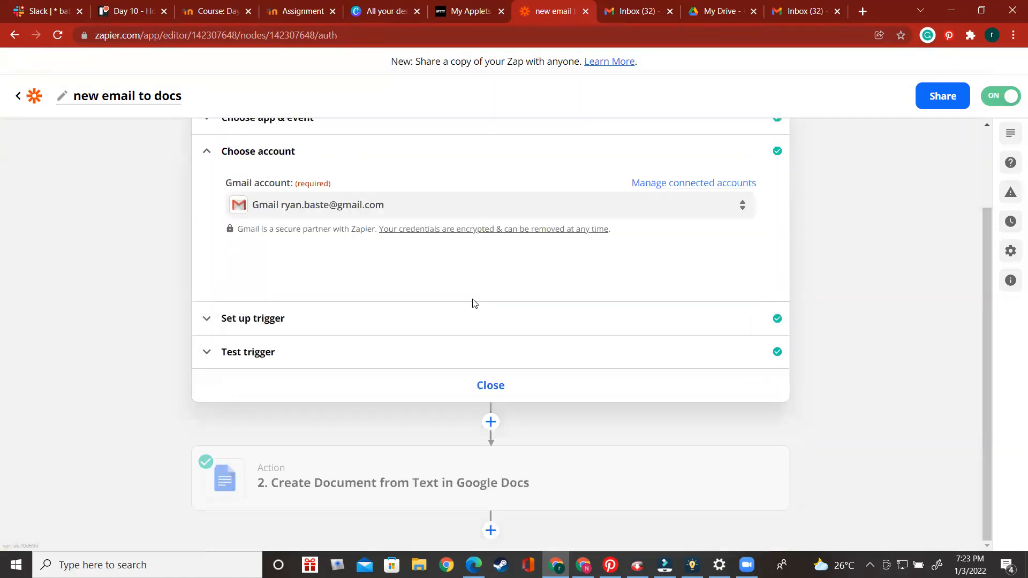
Review the connected Gmail account choice and open the trigger setup section
click(324, 208)
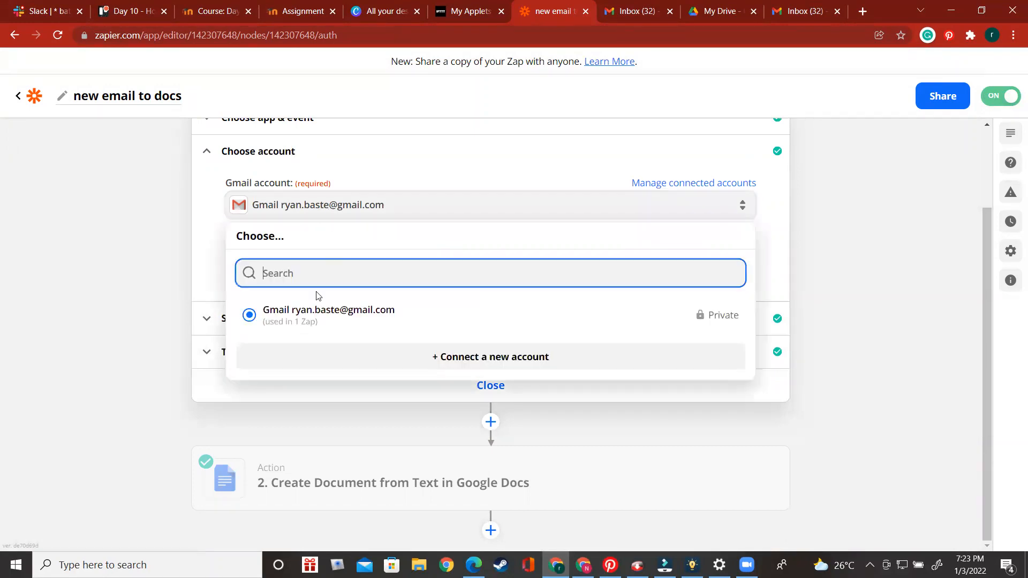
click(898, 292)
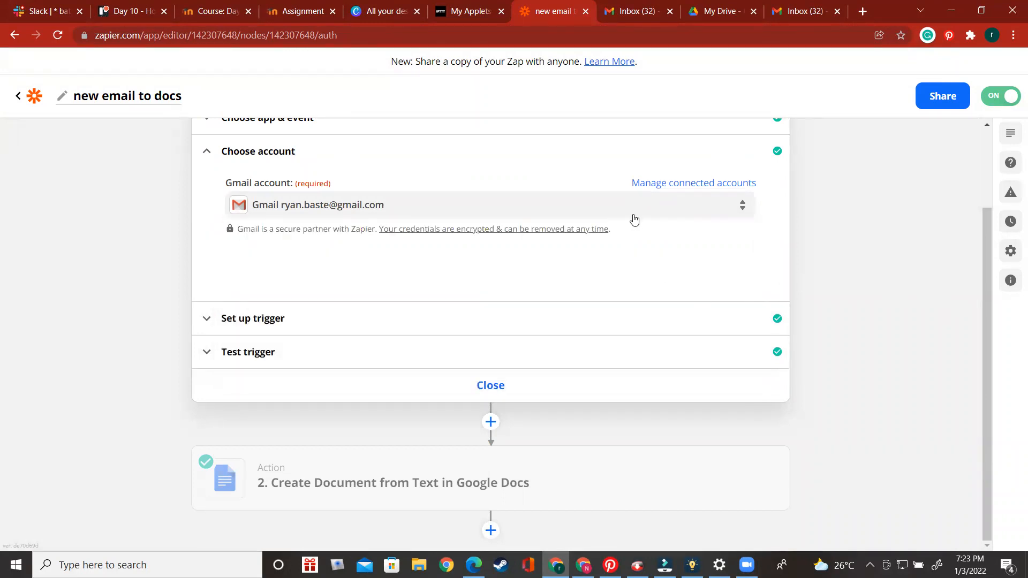
click(580, 318)
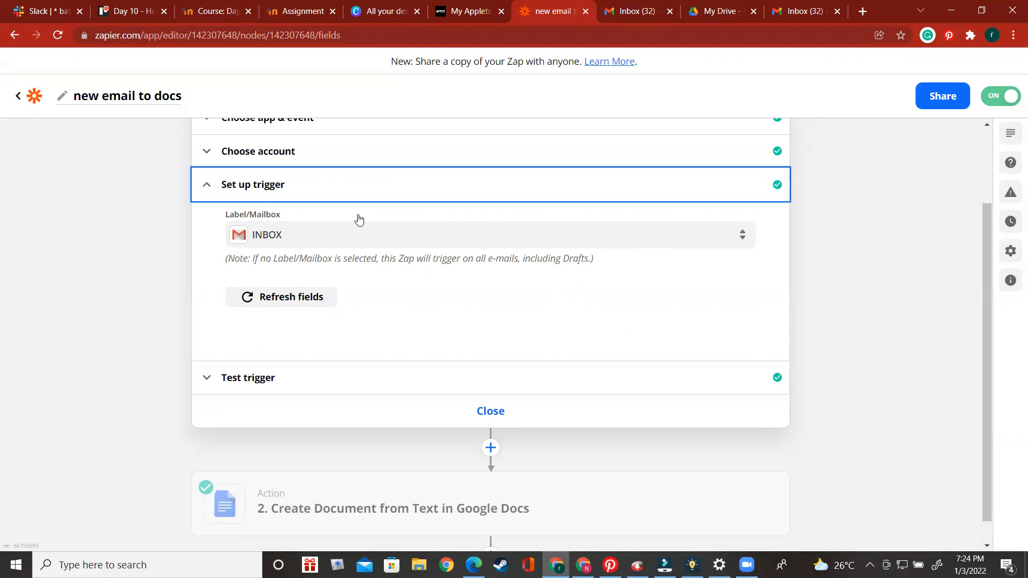
Browse the Label/Mailbox options, keeping INBOX, and open the trigger test section
click(547, 242)
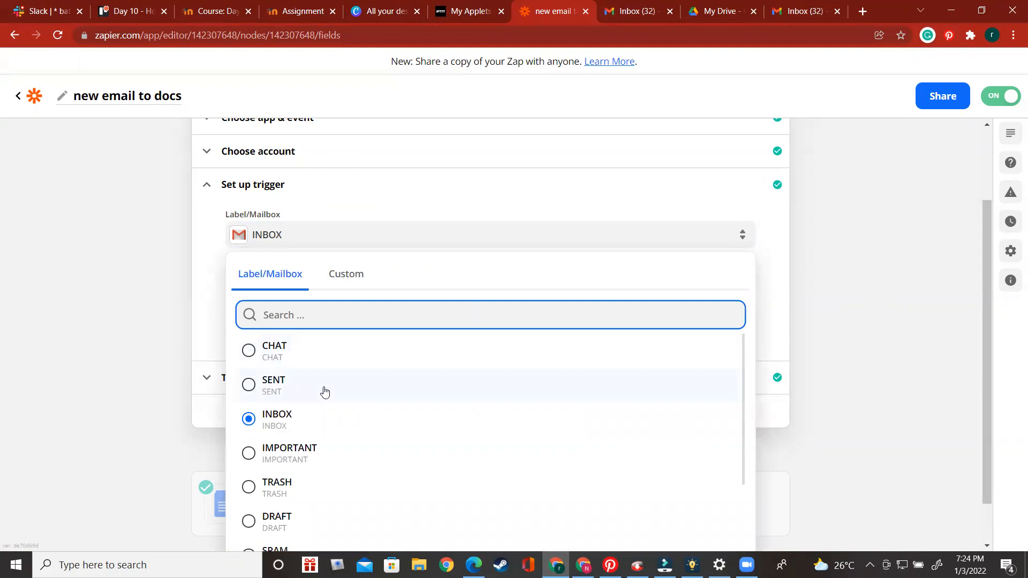
scroll(332, 431, down, 3)
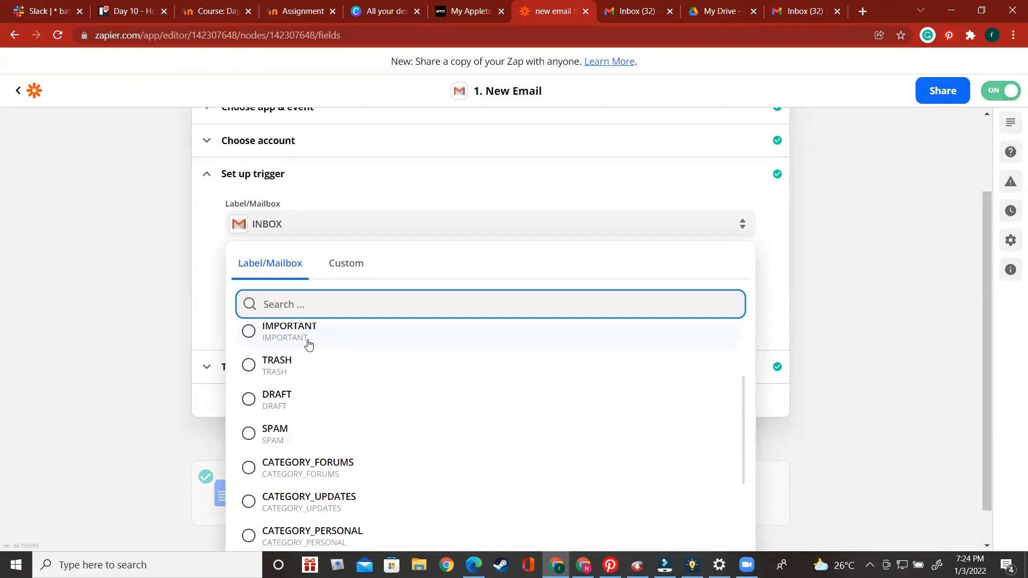
scroll(308, 351, up, 2)
click(320, 408)
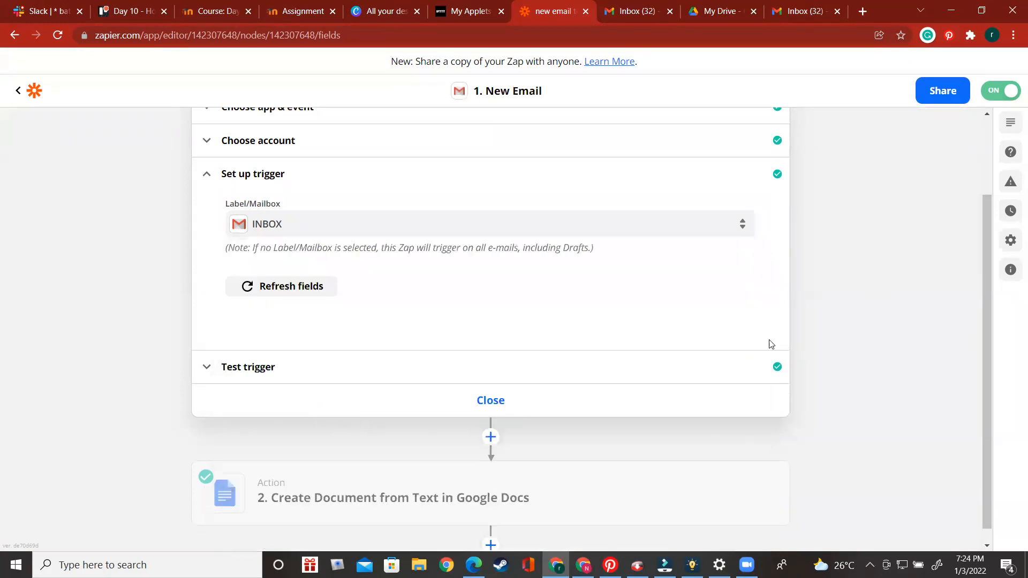
click(417, 380)
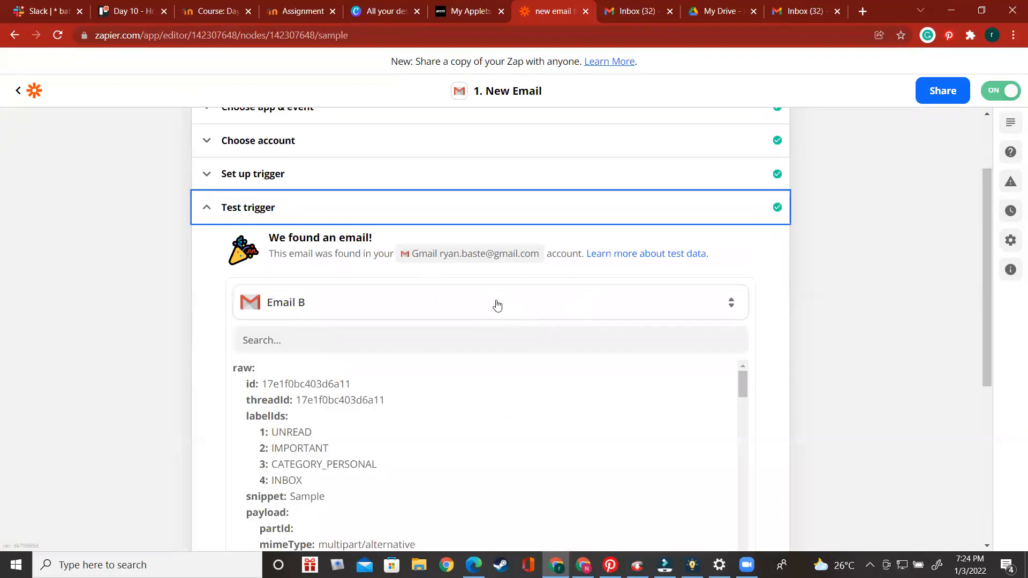
Scroll through the test email's data and continue back to the zap overview
scroll(491, 301, down, 2)
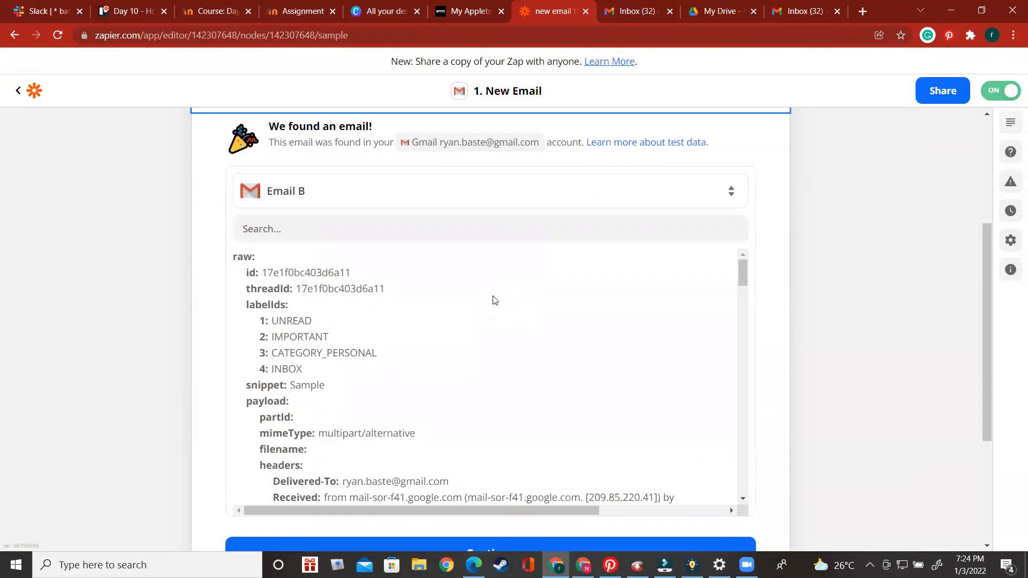
scroll(493, 300, down, 2)
scroll(493, 300, up, 2)
scroll(557, 300, down, 20)
scroll(572, 364, down, 8)
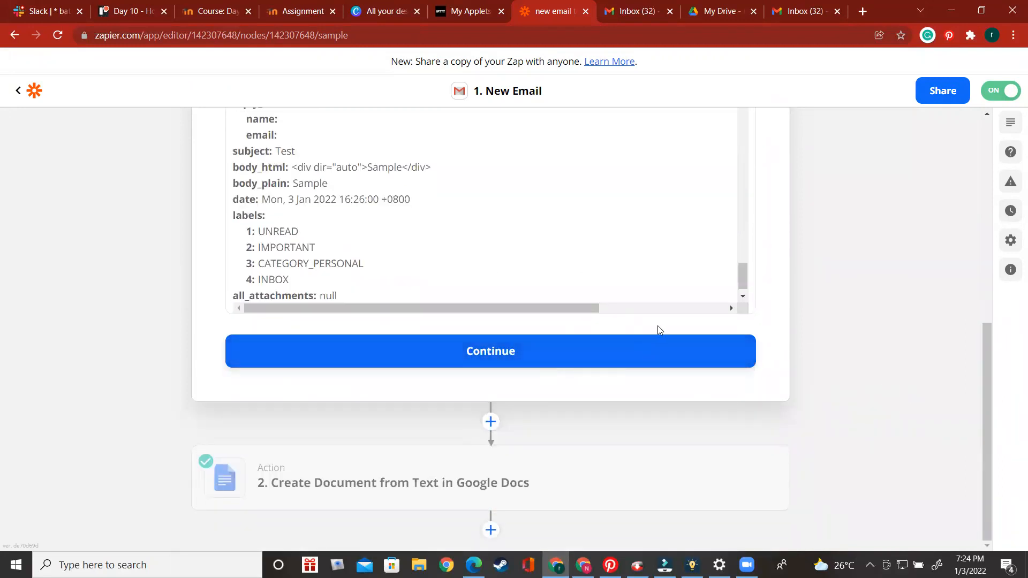
click(562, 354)
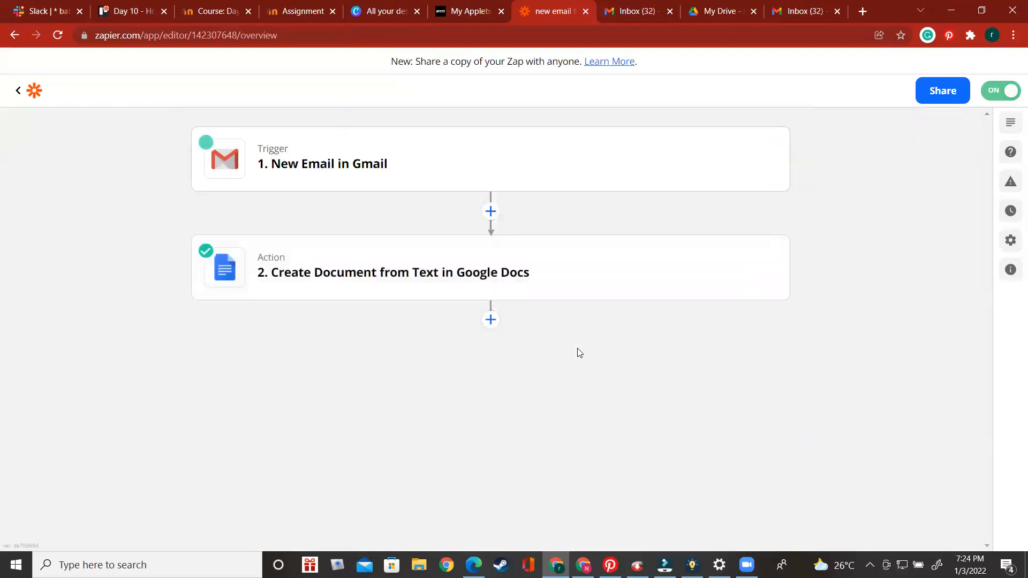
Reopen the Gmail trigger, then open the Google Docs action for editing
mouse_move(379, 171)
mouse_move(477, 259)
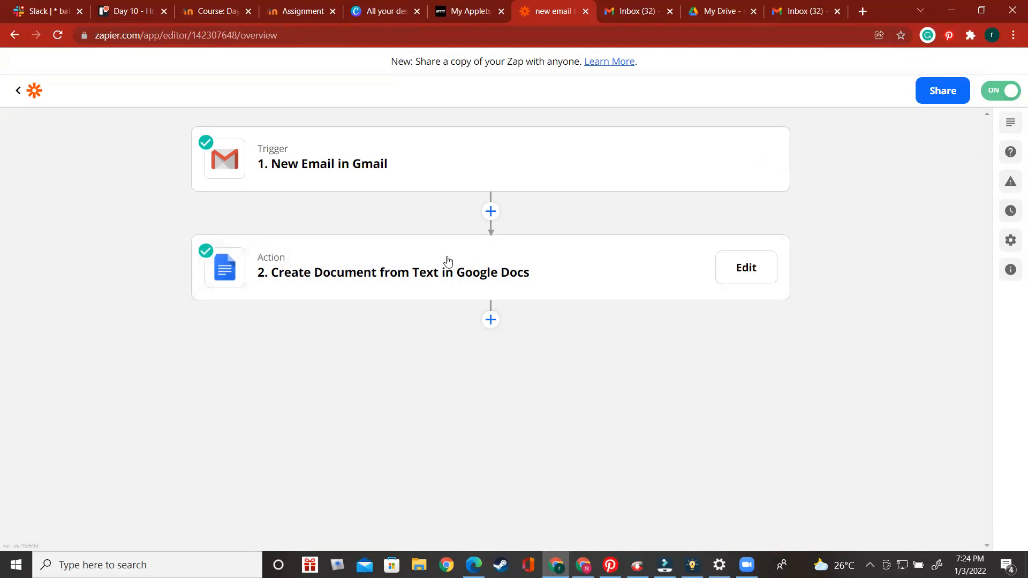
mouse_move(447, 291)
click(423, 172)
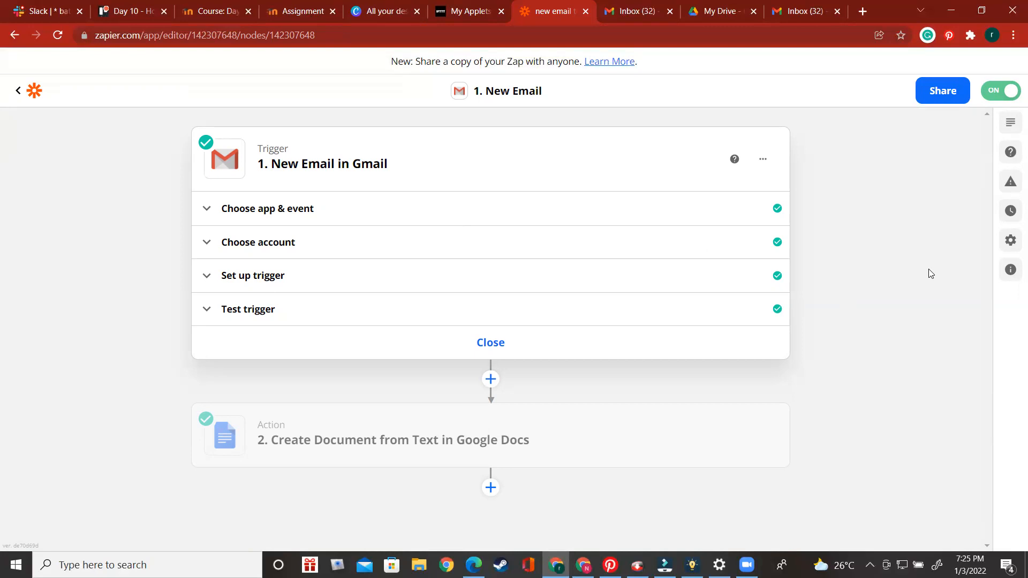
click(813, 420)
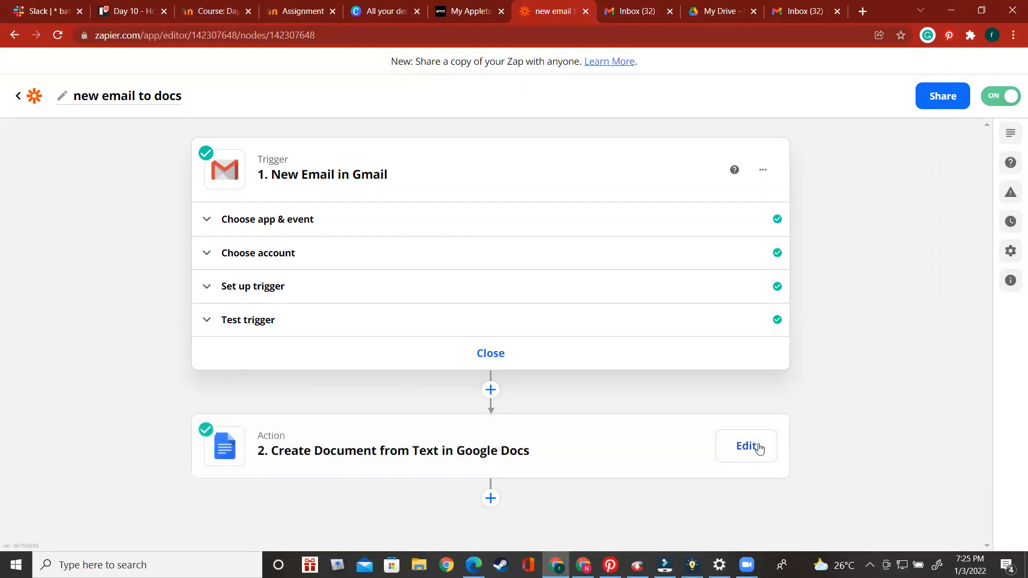
click(759, 449)
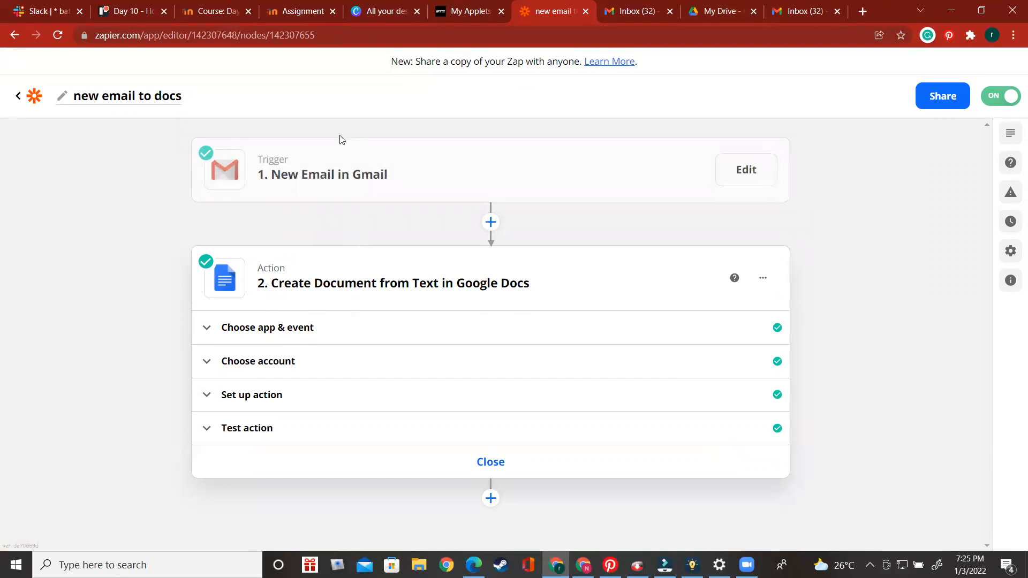
Expand the action's app and event settings and look at the app choices without changing them
click(365, 333)
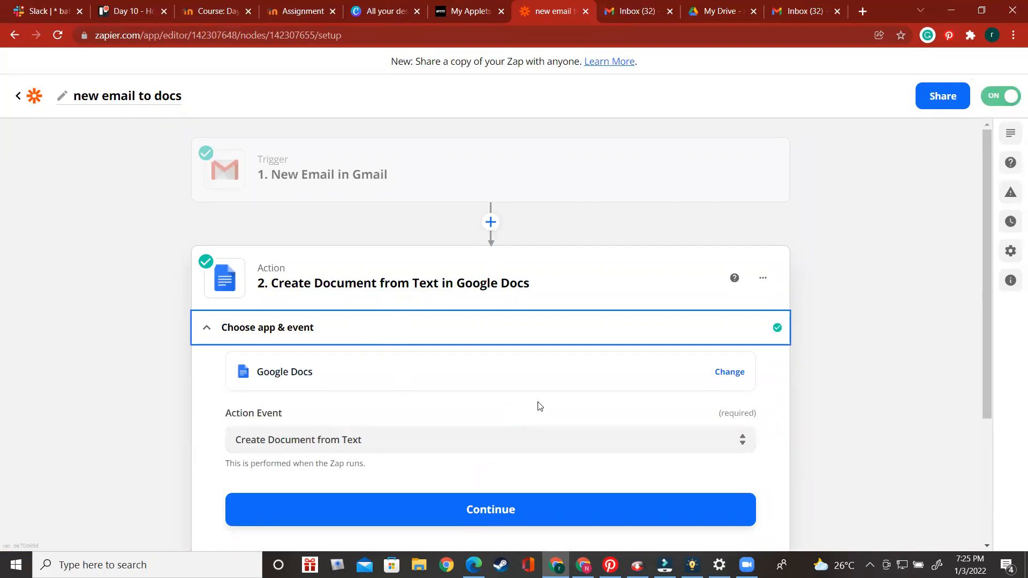
scroll(536, 407, down, 2)
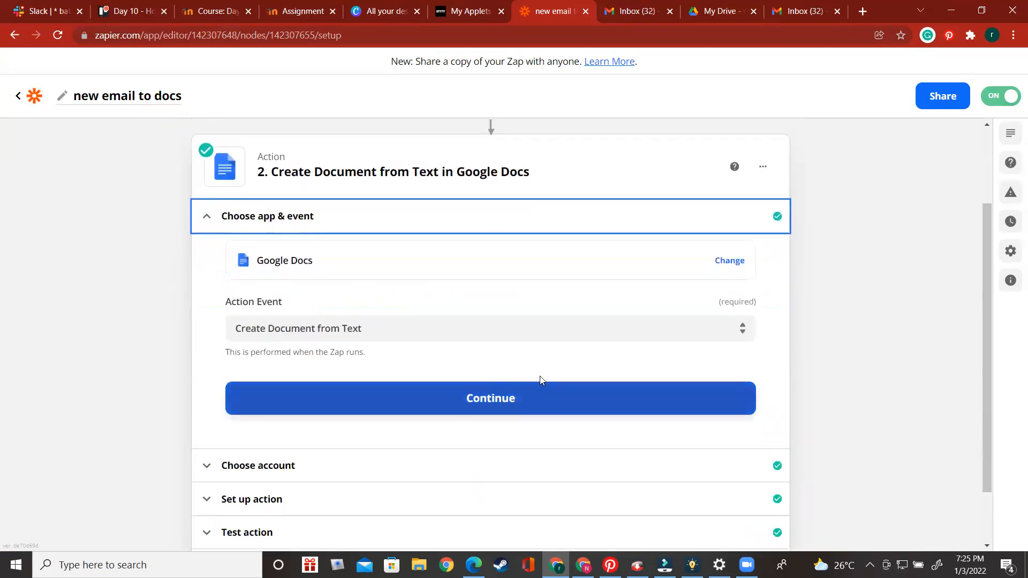
click(464, 266)
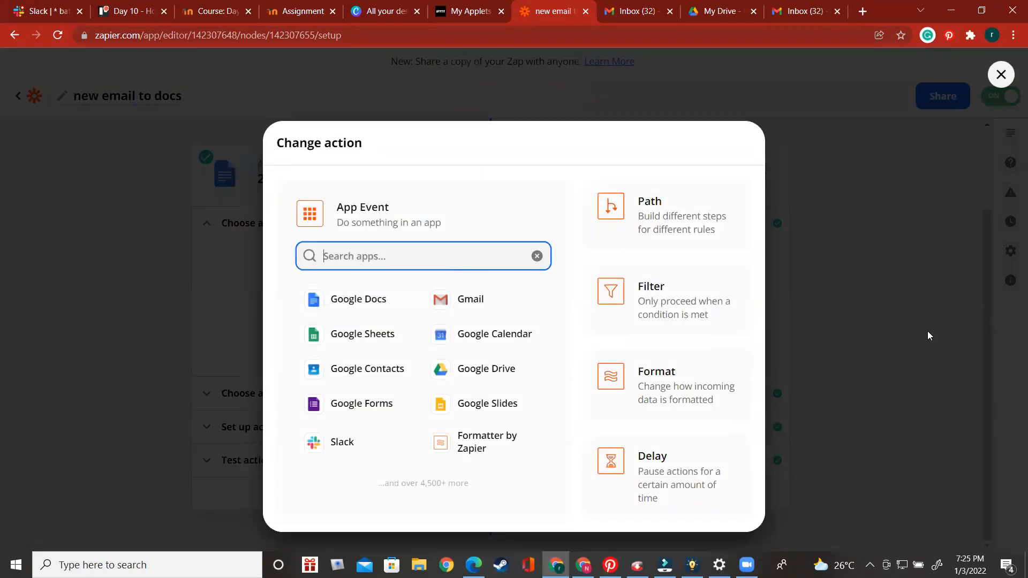
click(915, 332)
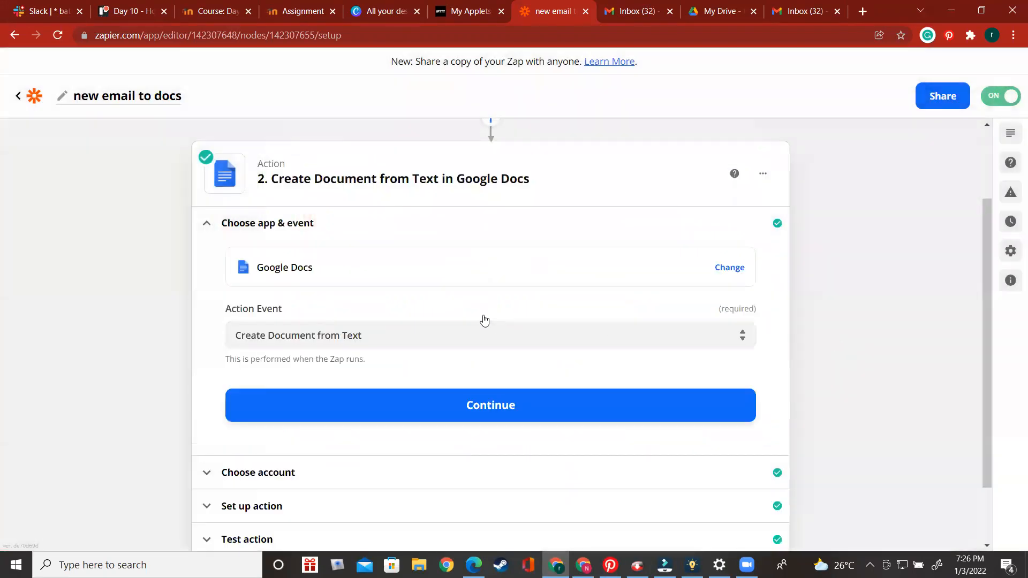
Browse the Google Docs action event options, keeping Create Document from Text
click(482, 340)
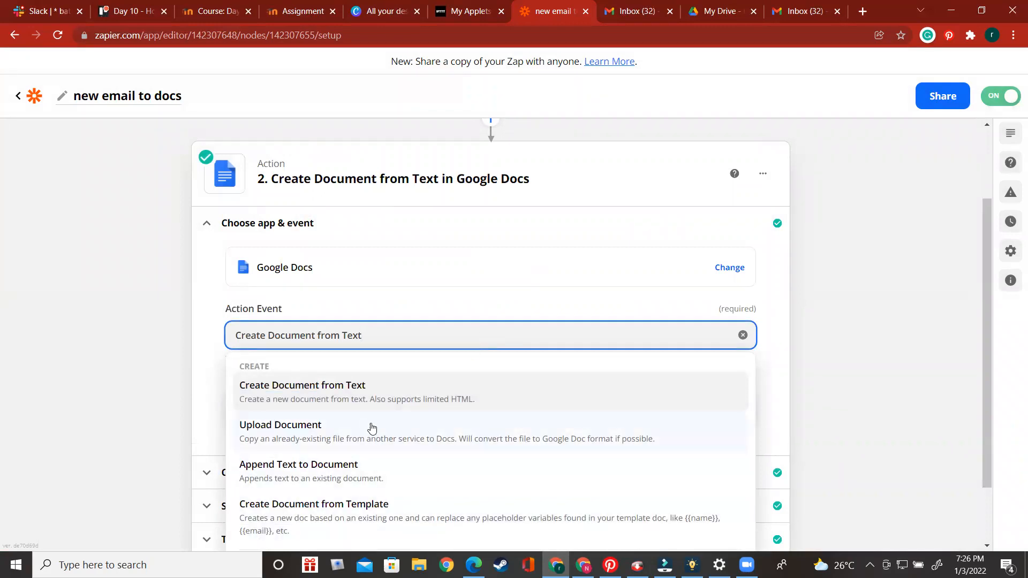
scroll(382, 424, down, 2)
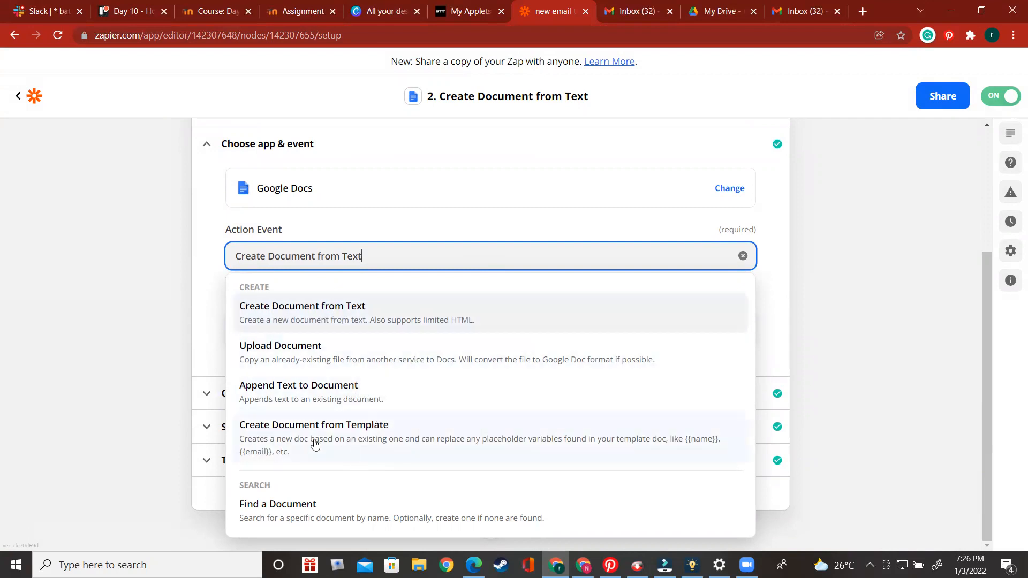
click(884, 374)
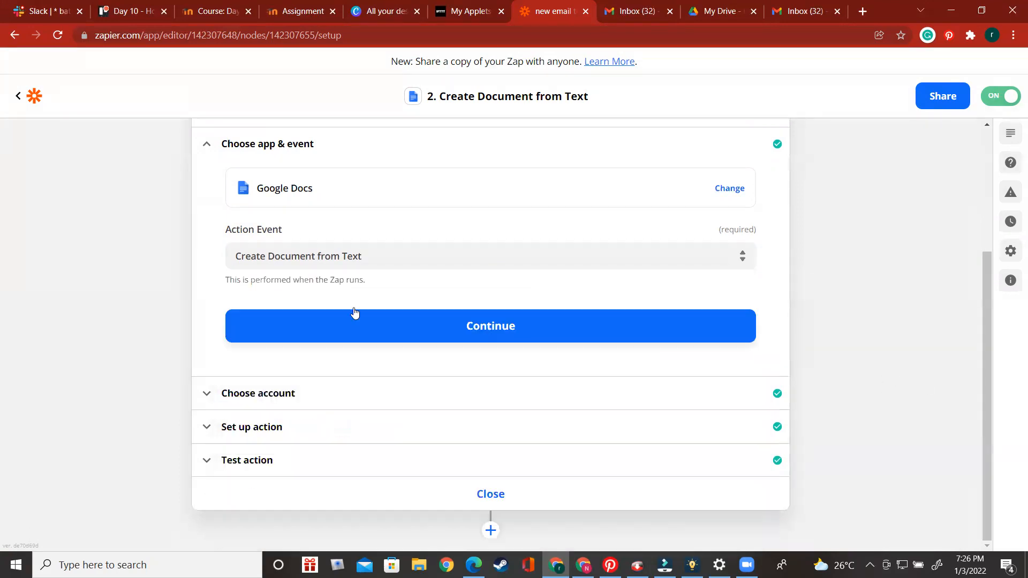
Open the action's account section and view the Google Docs account choices without changing the selection
click(337, 403)
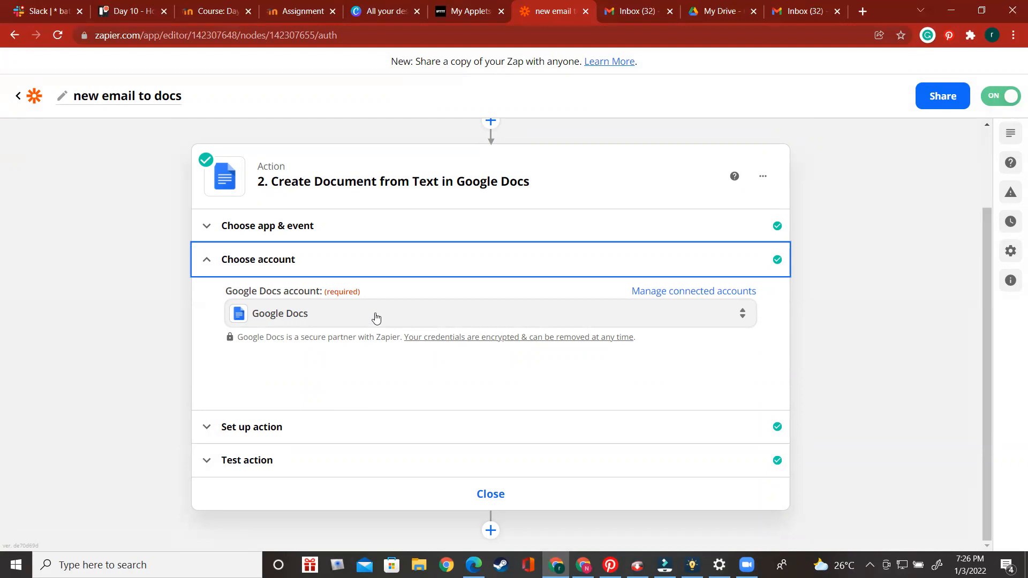
click(376, 320)
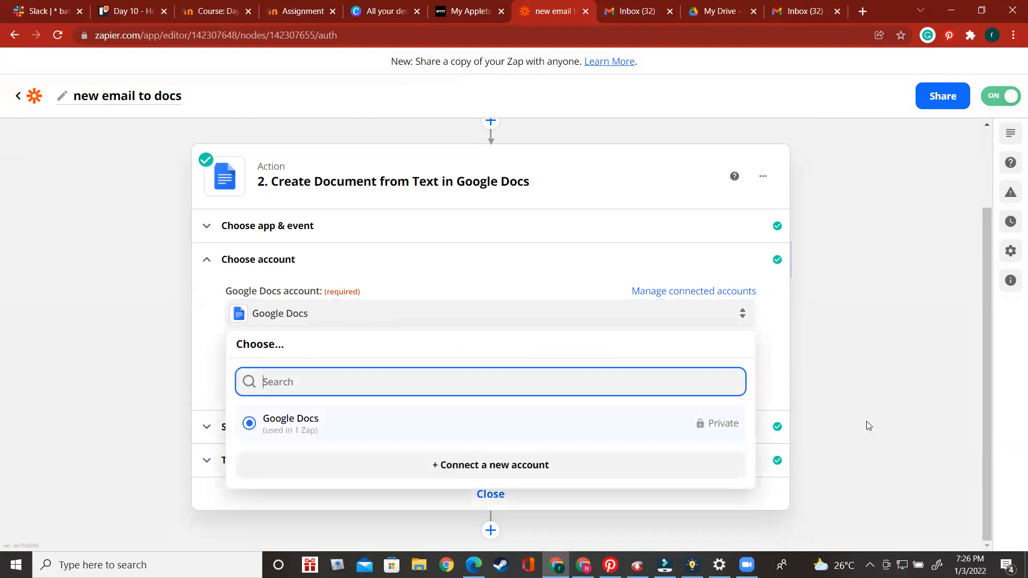
click(839, 398)
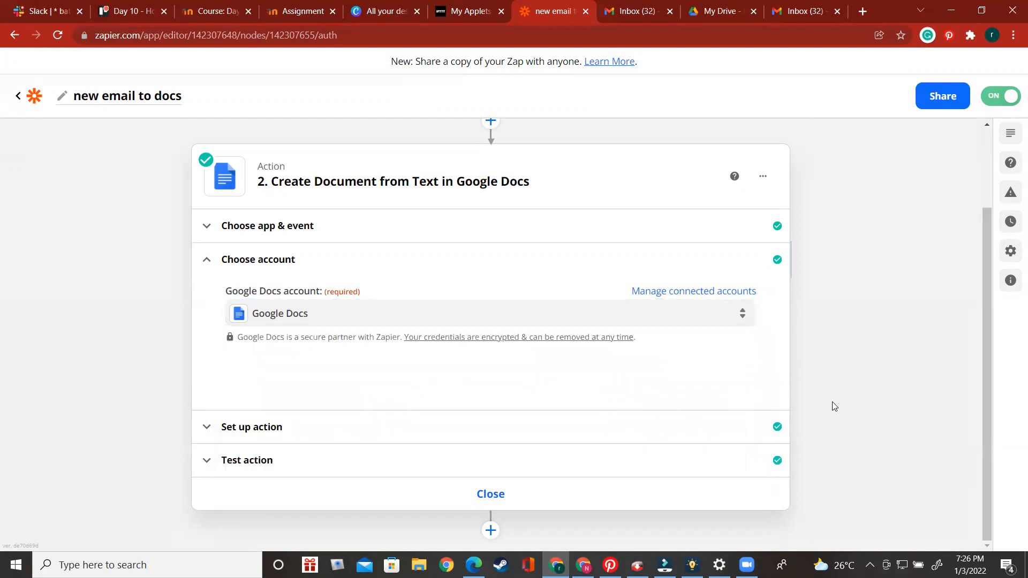
Open the action setup and review the Document Name, Document Content and Folder fields
click(475, 413)
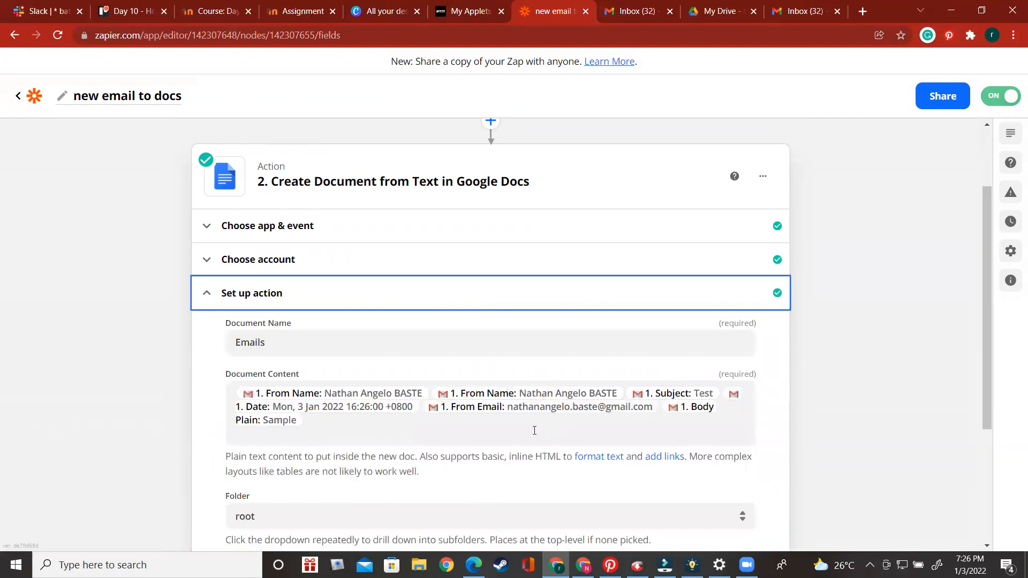
scroll(353, 407, down, 2)
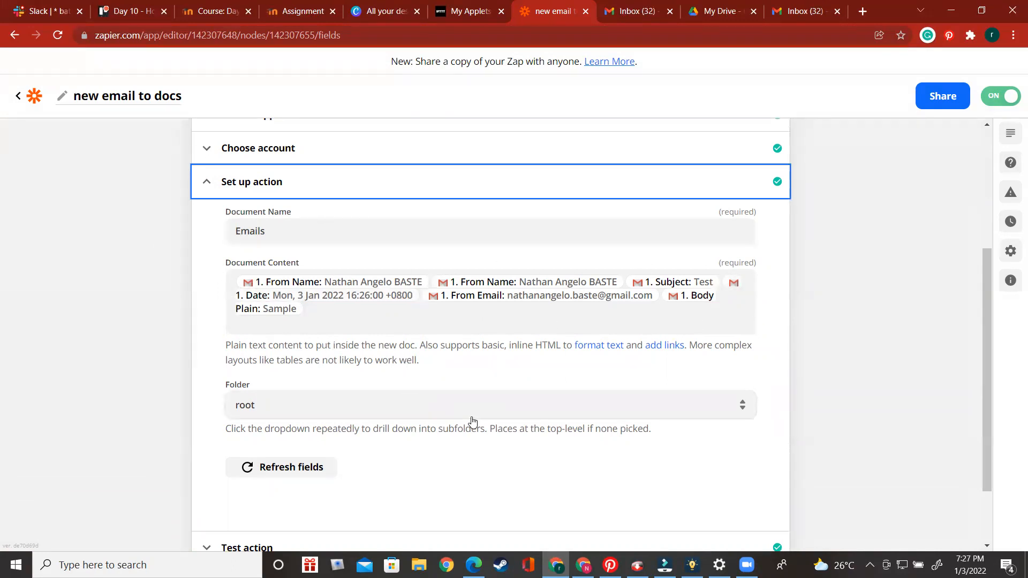
scroll(457, 431, down, 2)
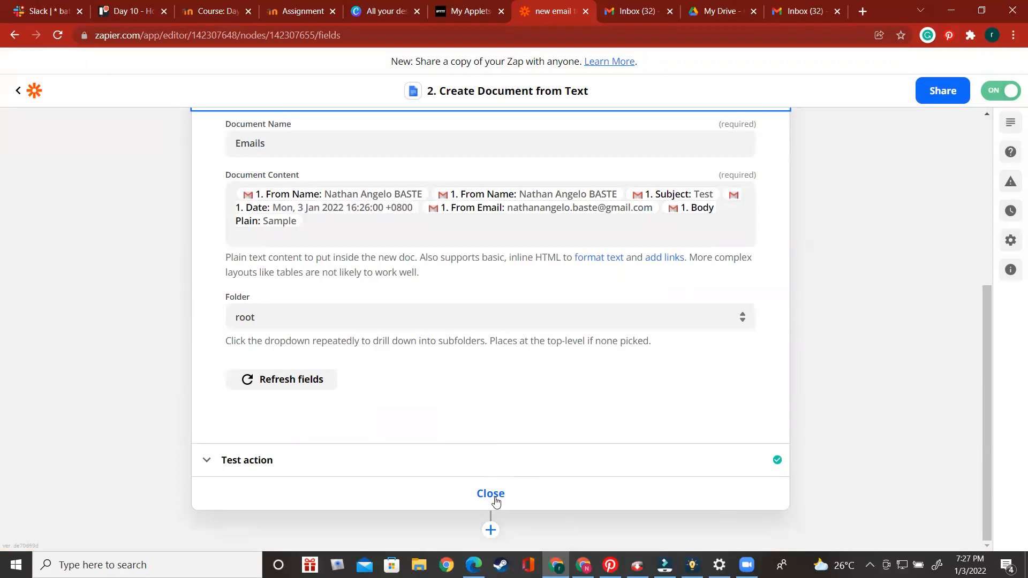
Open the test action results, scroll through the sample document data, and close the action editor
click(457, 476)
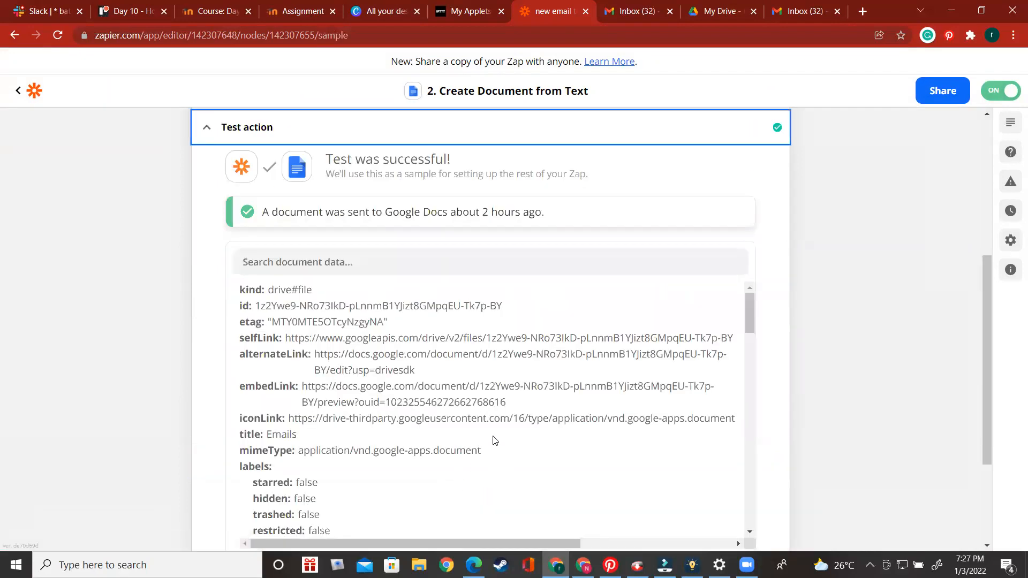
scroll(493, 436, down, 5)
scroll(924, 400, down, 1)
scroll(921, 397, down, 3)
scroll(856, 382, up, 2)
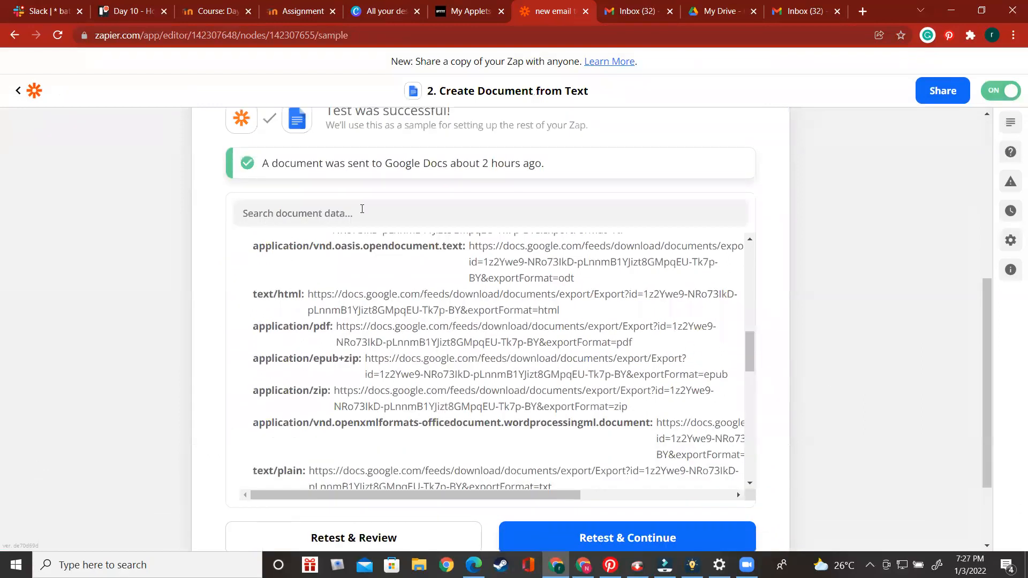
scroll(838, 391, down, 2)
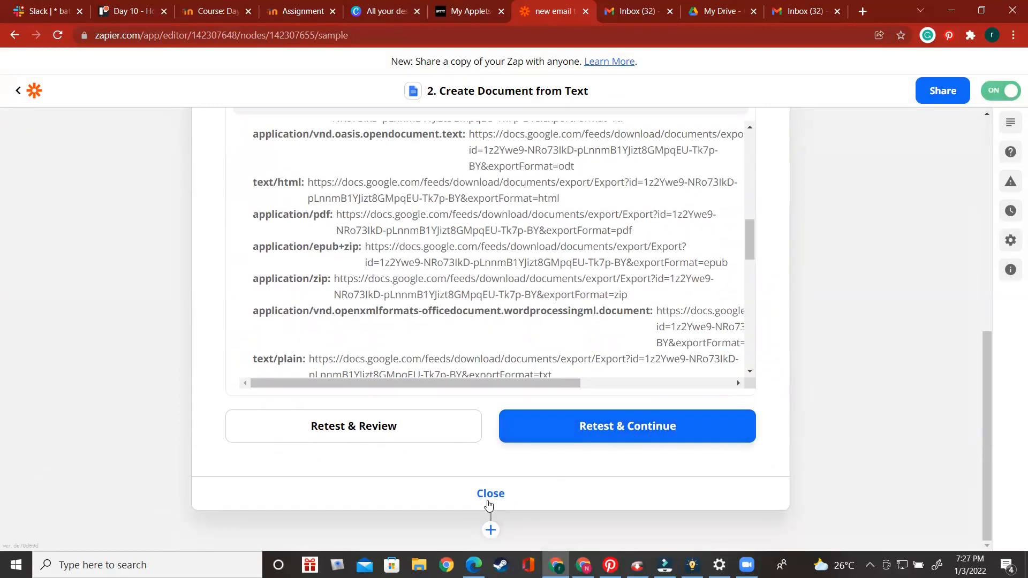
scroll(705, 287, down, 10)
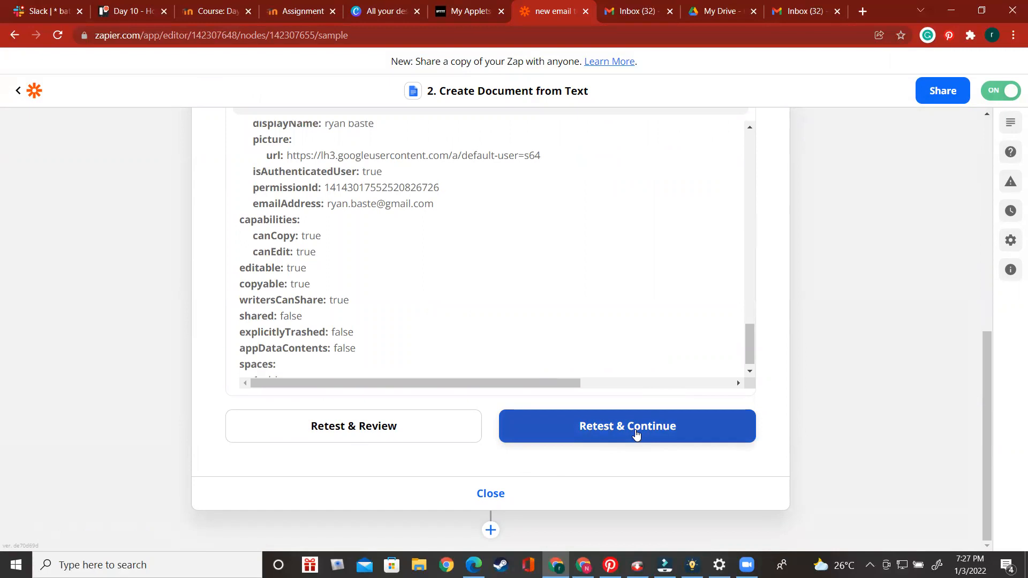
click(490, 495)
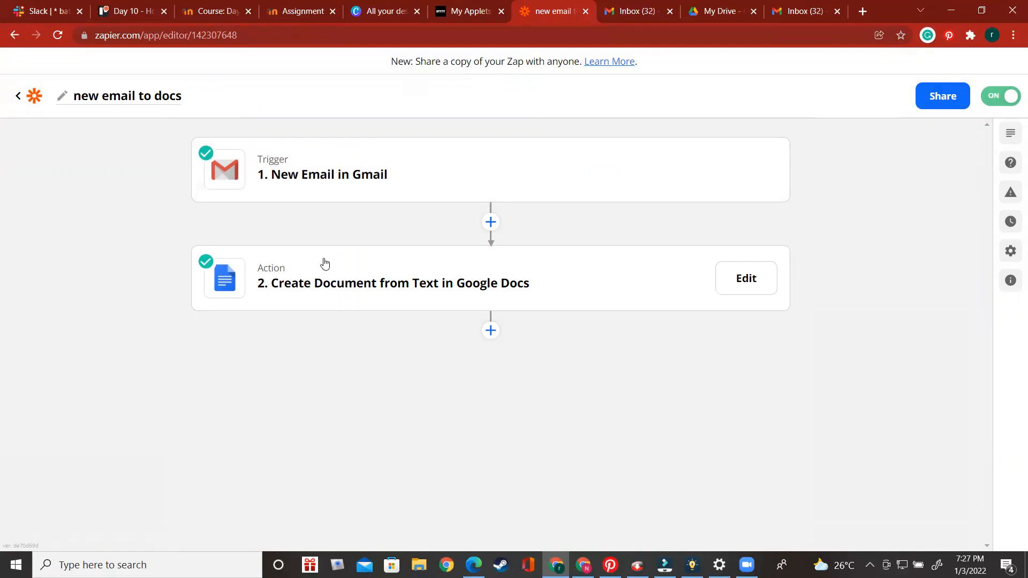
Switch to the Gmail inbox tab and check which account is signed in
click(638, 11)
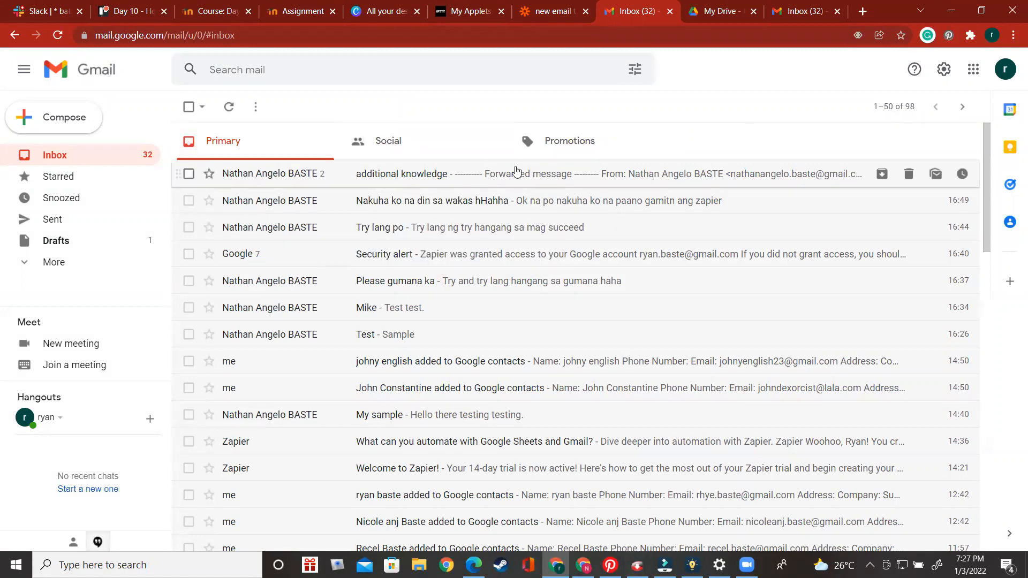
click(1005, 69)
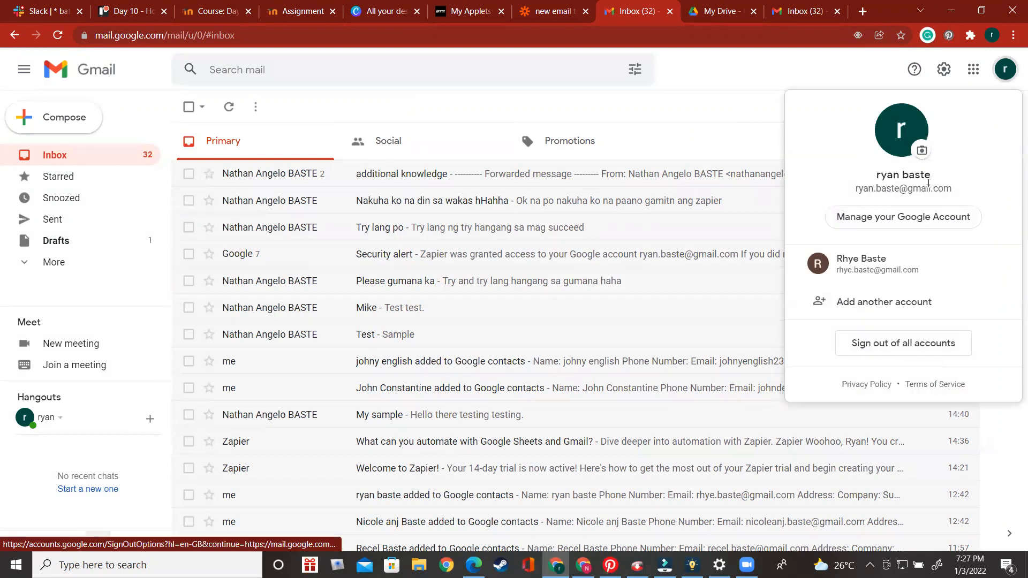
click(734, 115)
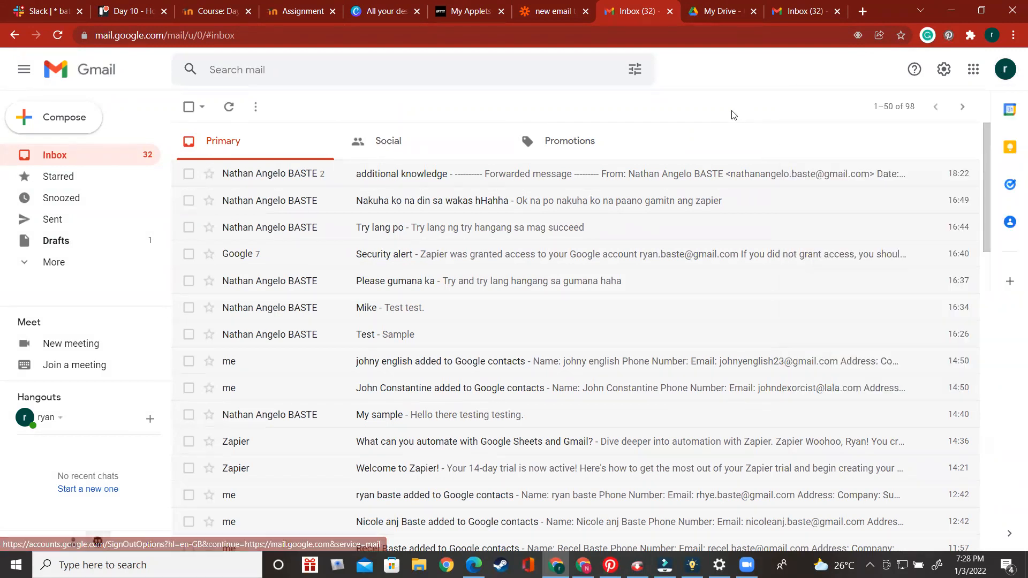
Switch to the sender account's browser window, compose a new email and address it to the recipient's e-mail address
click(583, 565)
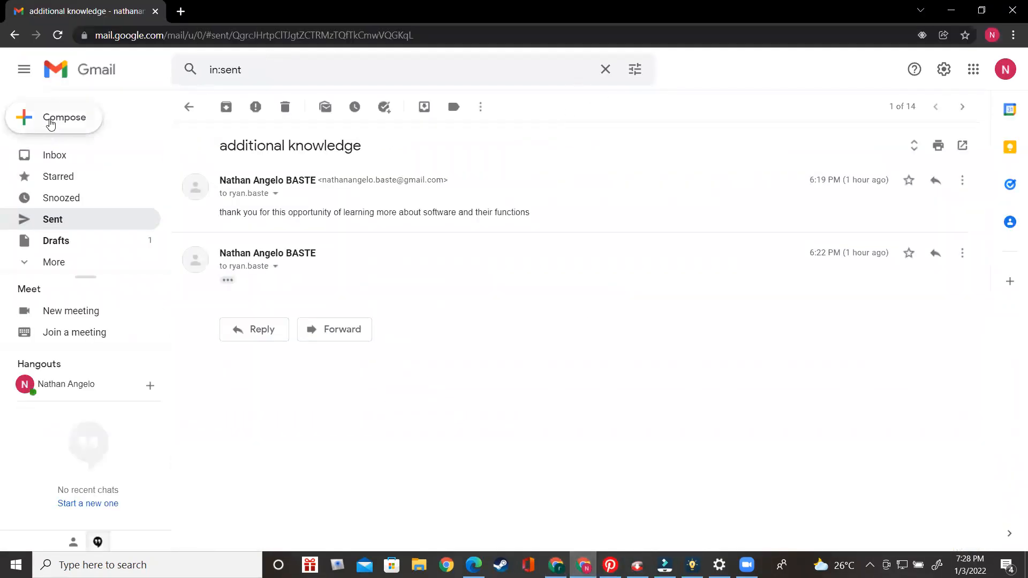
click(55, 129)
text(ryan)
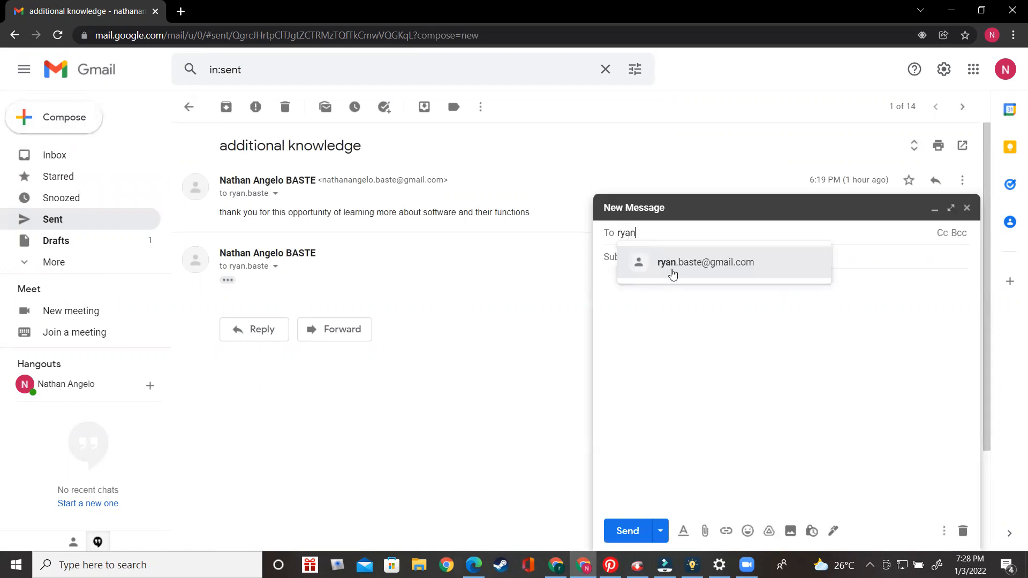
click(669, 271)
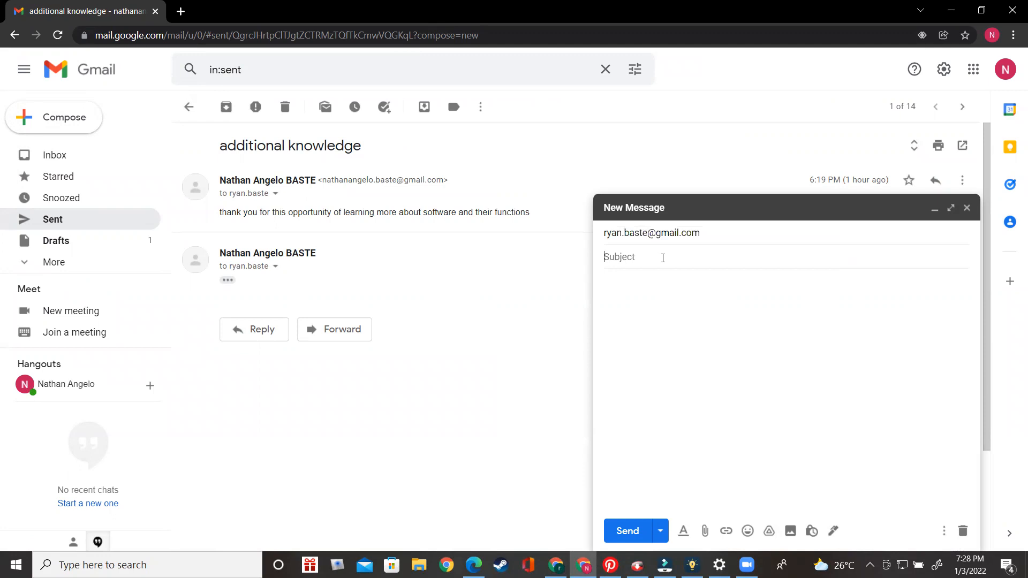
Enter the email subject "Tutorial on zapier"
text(Tutorial)
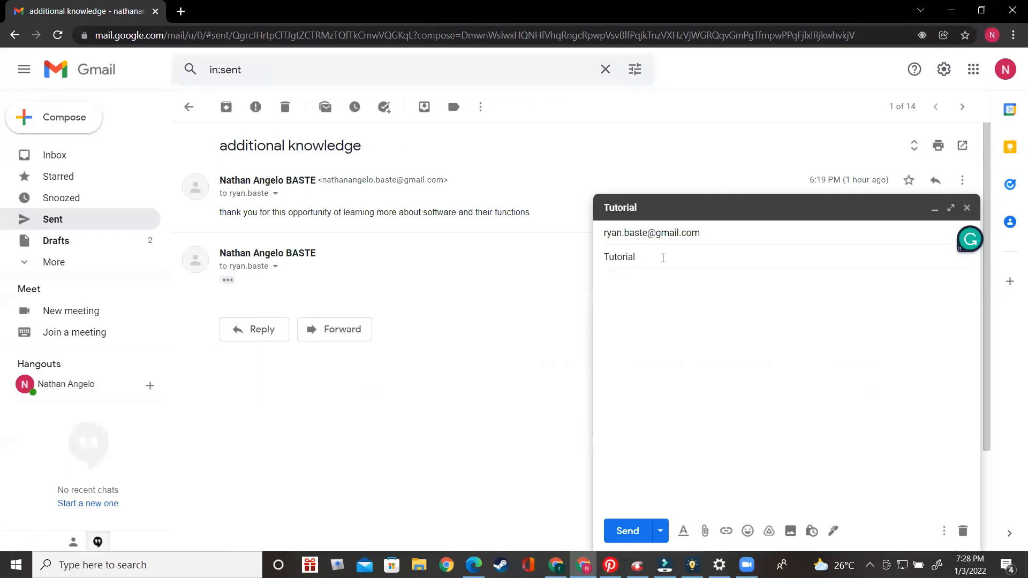
text( on zapier)
Write the message body "thank you for the information and welcome to zapier."
click(677, 285)
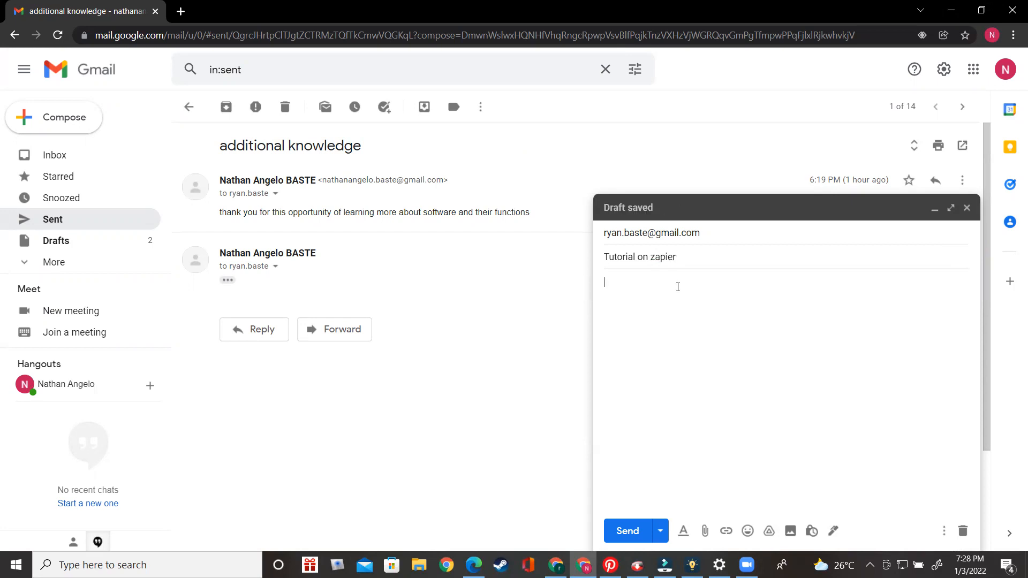
text(thank yo)
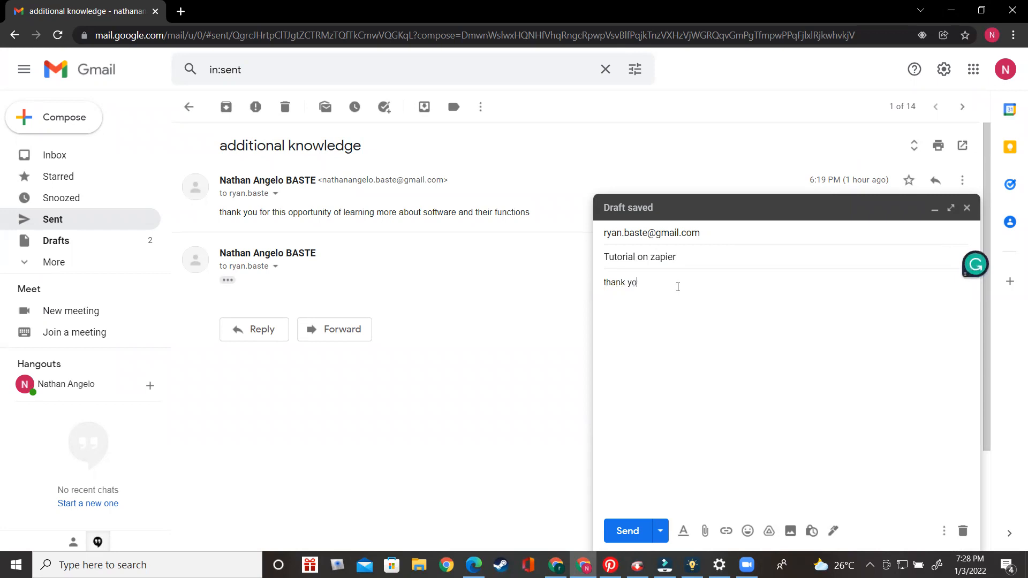
text(u for the info)
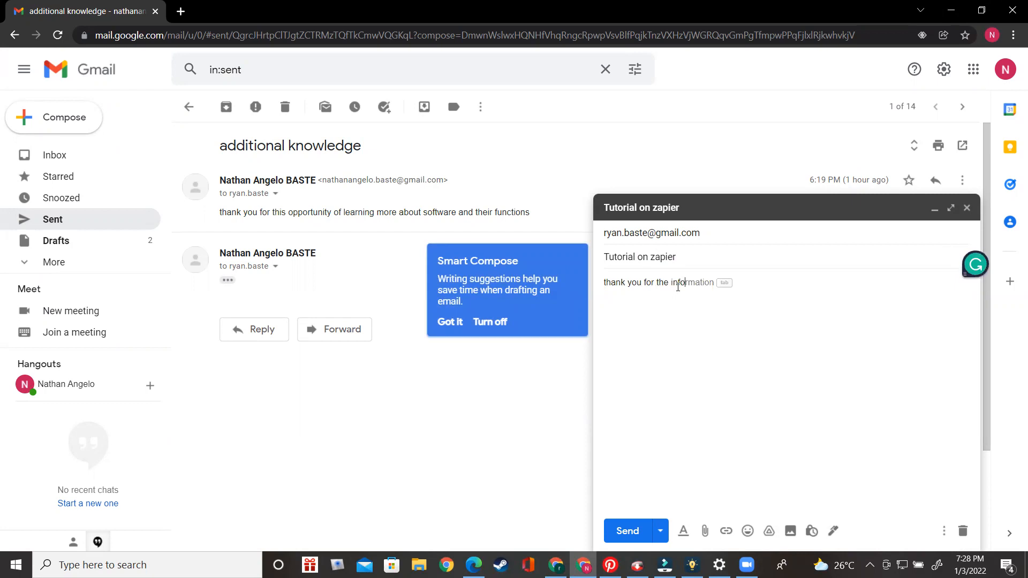
text(rmation and welcome to zapier.)
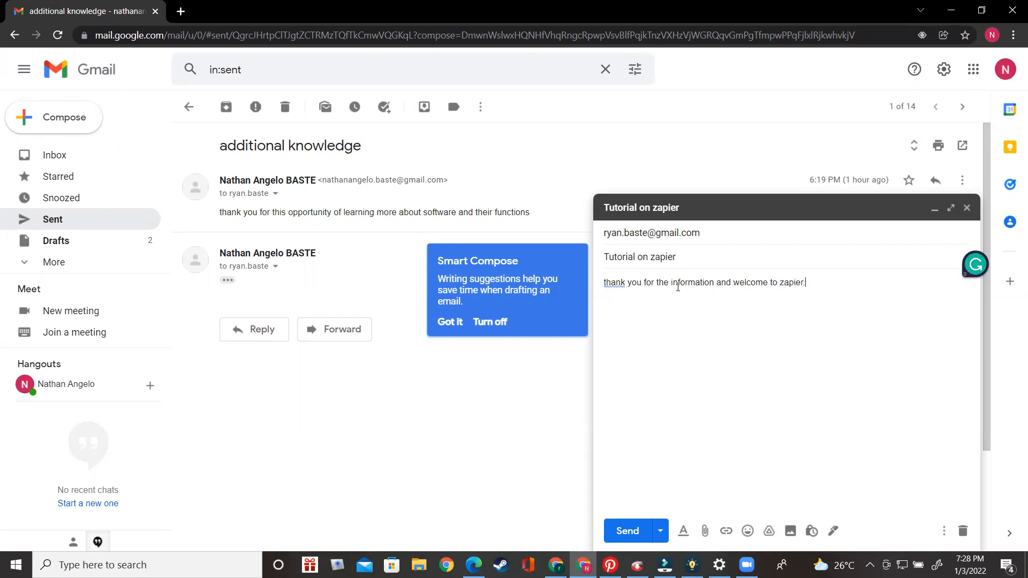
Capitalize the first word of the body to "Thank" and send the email
click(615, 281)
click(618, 304)
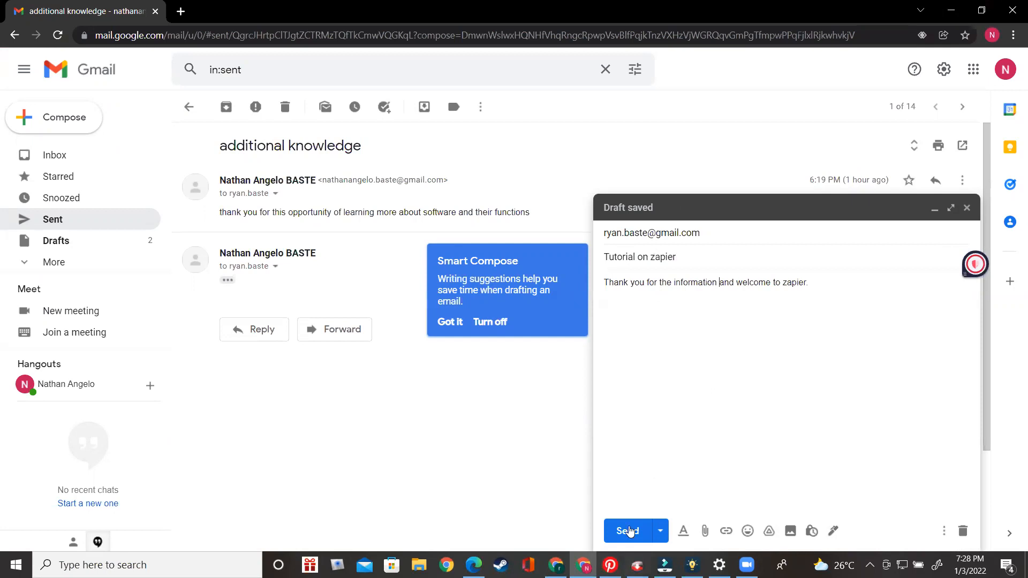
click(625, 531)
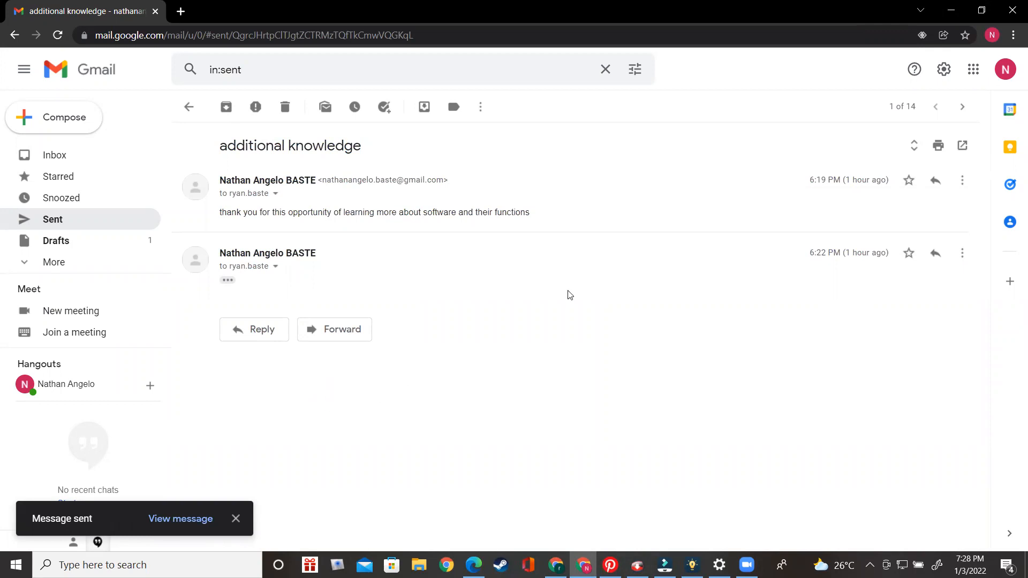
Return to the recipient's inbox, refresh it, open the new "Tutorial on zapier" email and go back to the inbox
click(950, 12)
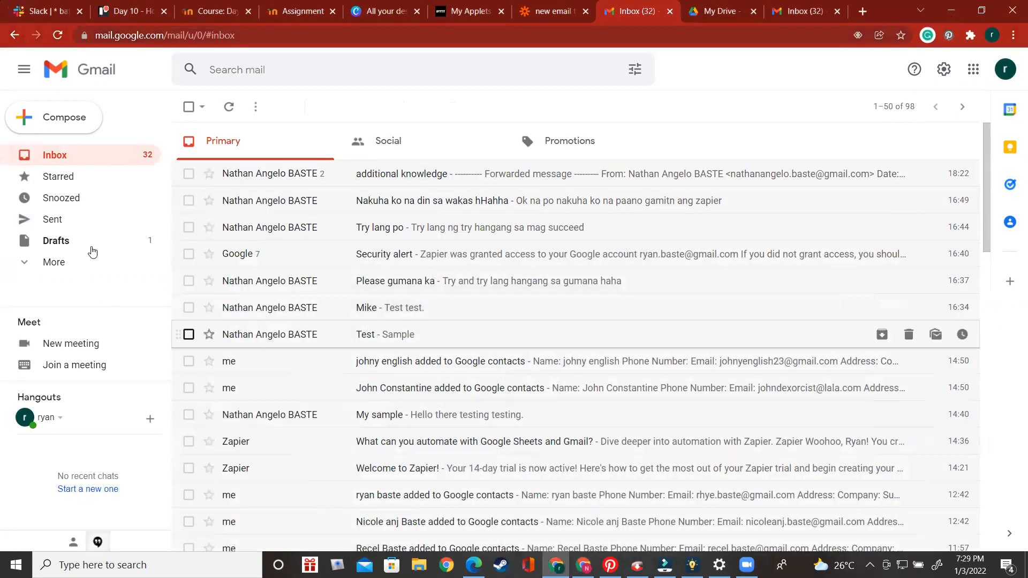
click(94, 72)
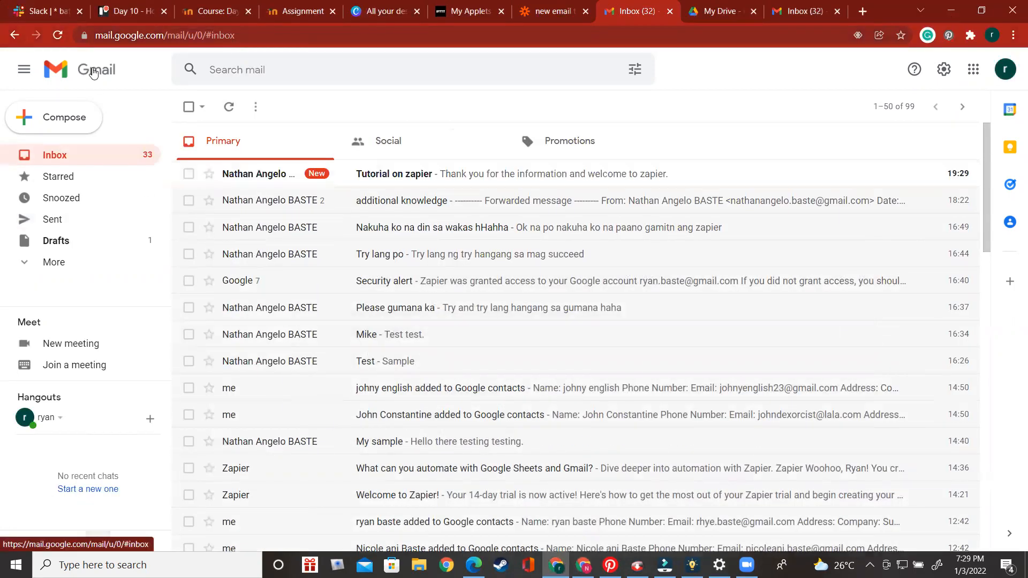
click(394, 178)
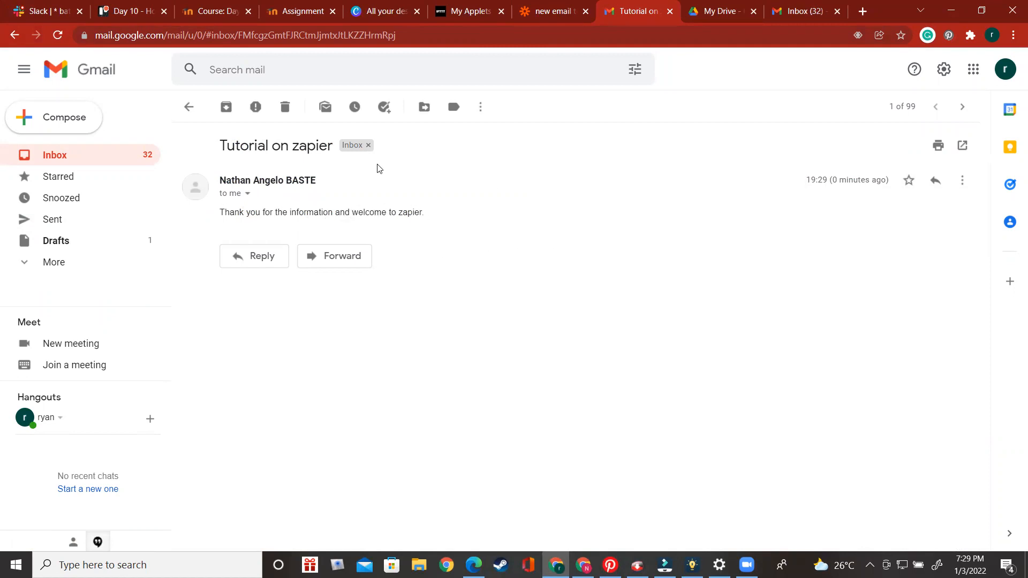
click(92, 81)
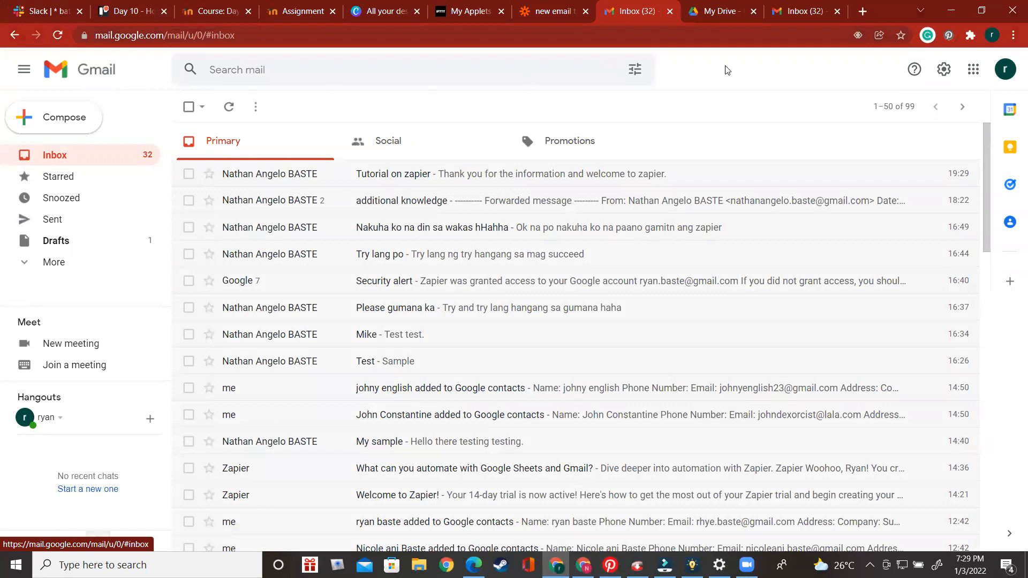
Switch to Google Drive, refresh it, open the most recent Emails document to check its contents, and close it
click(712, 16)
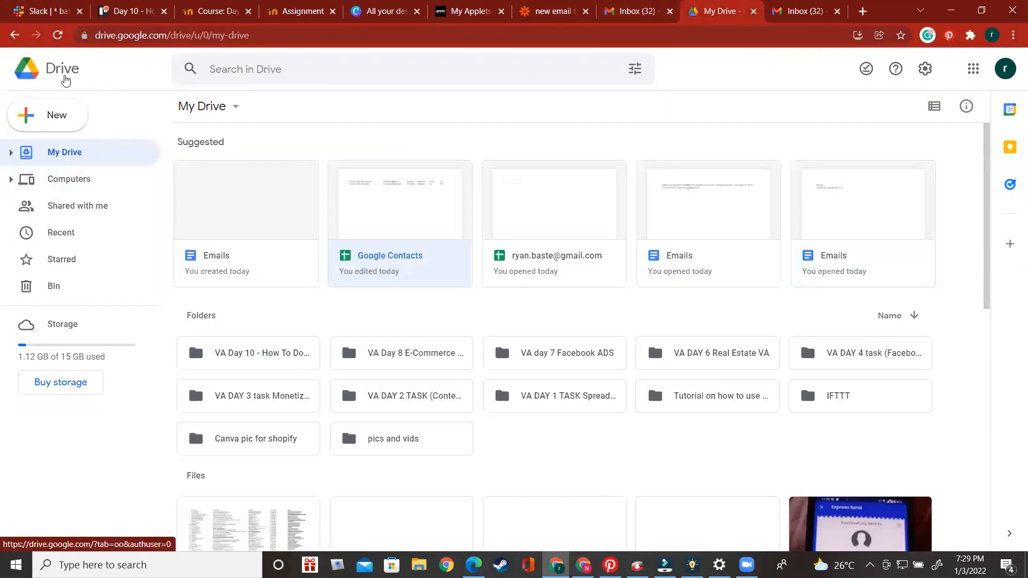
click(64, 74)
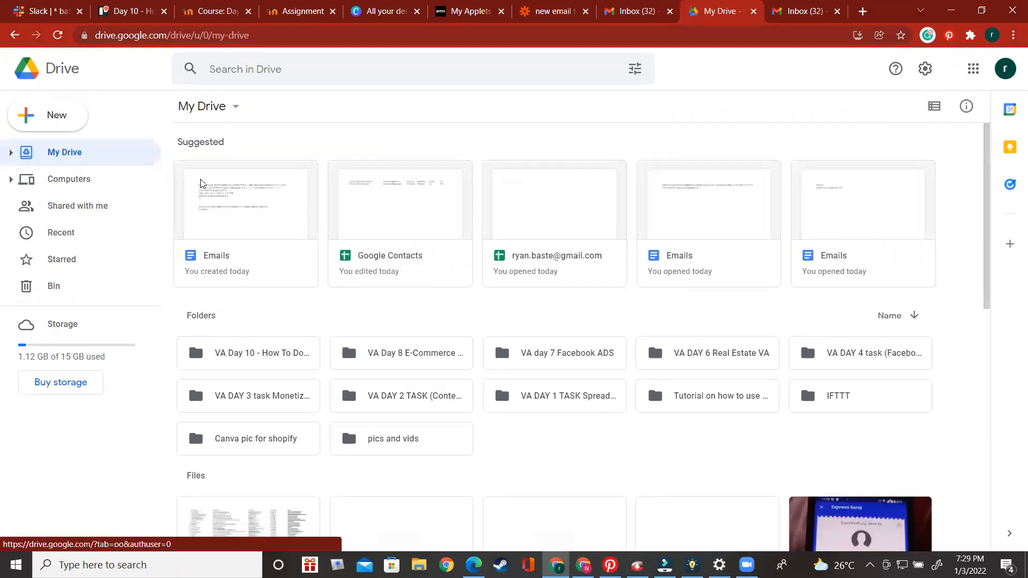
double_click(247, 210)
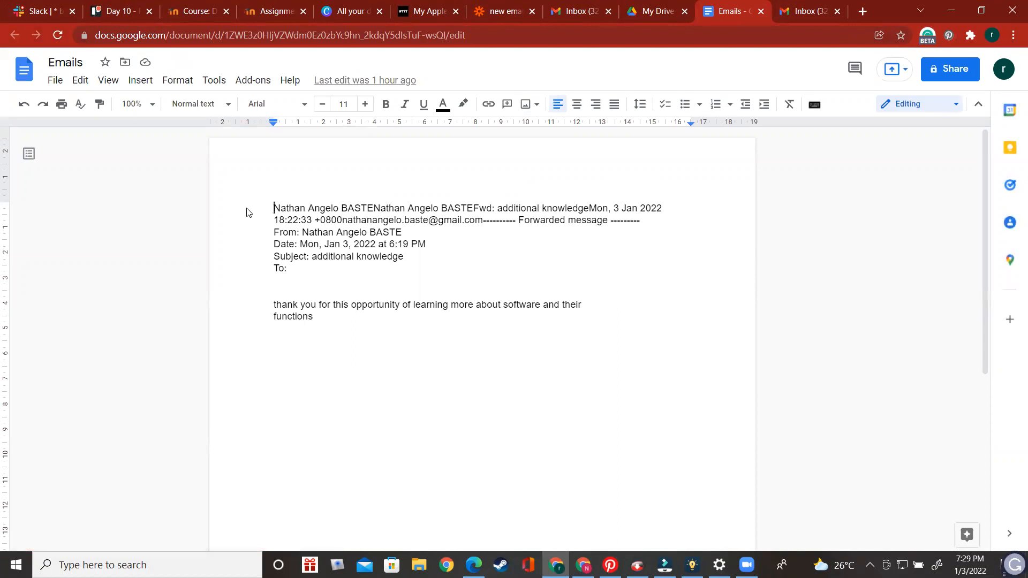
click(763, 12)
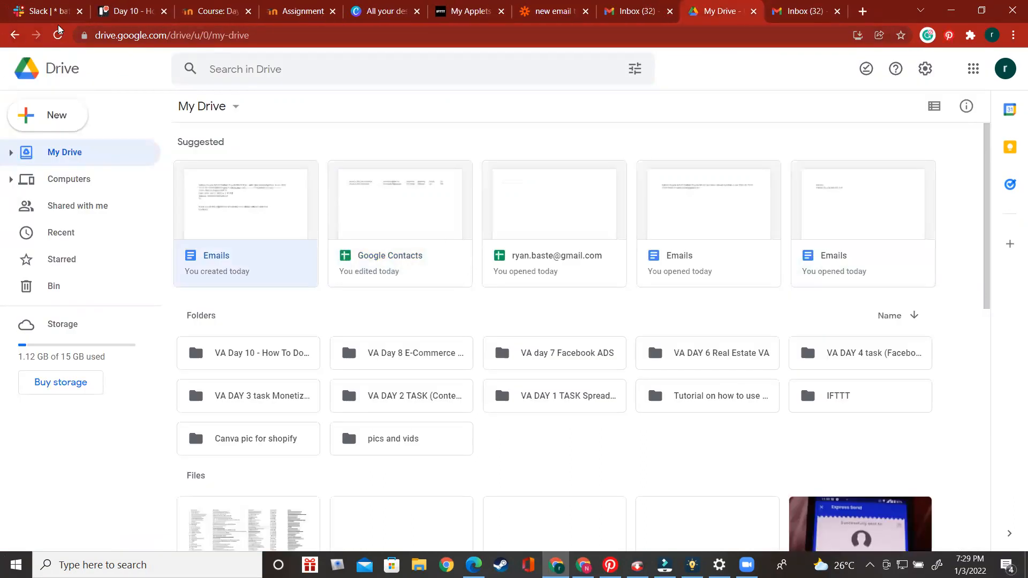
Reload Google Drive and reopen the most recent Emails document
click(58, 35)
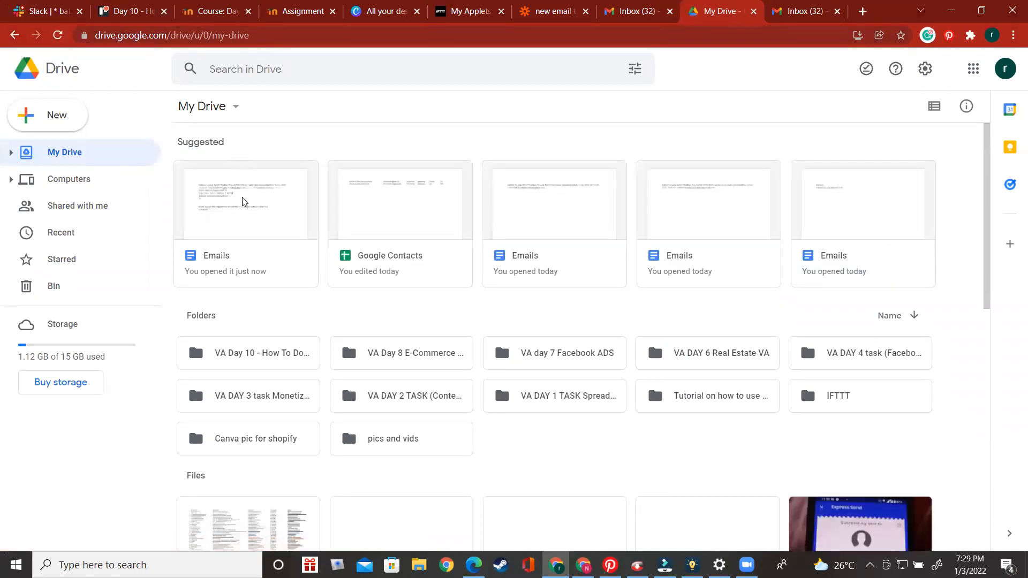
click(232, 209)
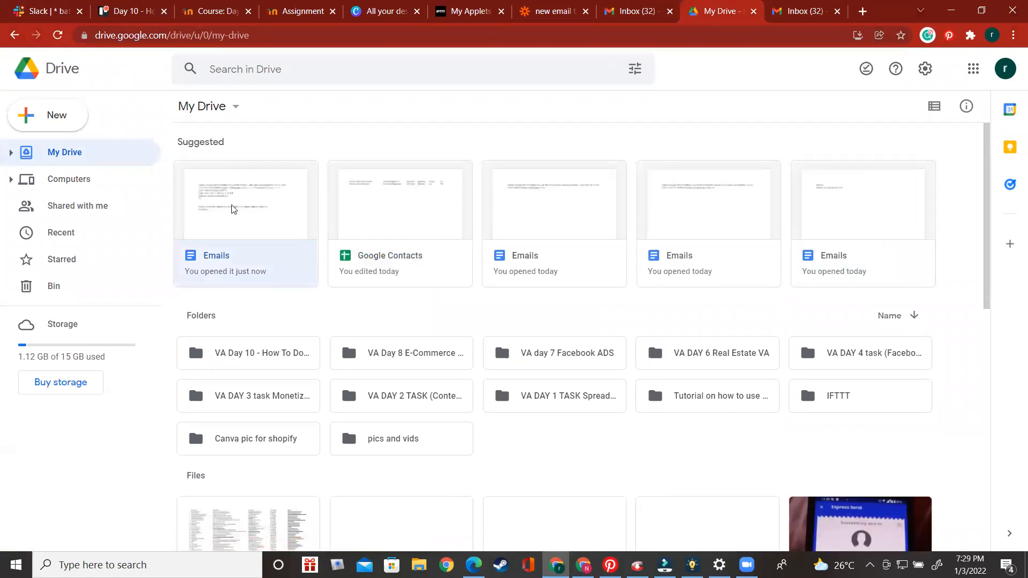
double_click(232, 208)
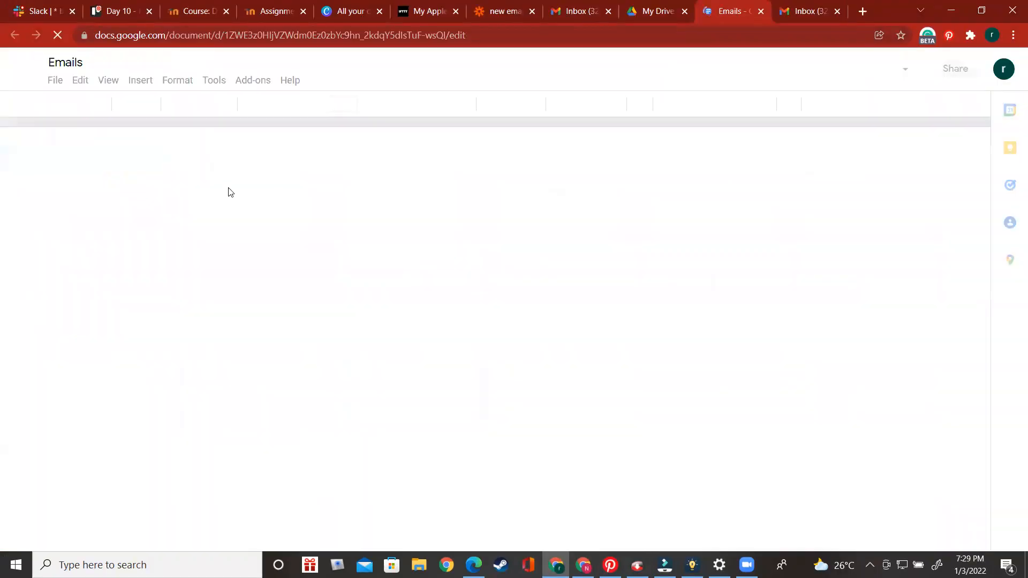
Close the older Emails document and open the "additional knowledge" email in the recipient's inbox
click(764, 12)
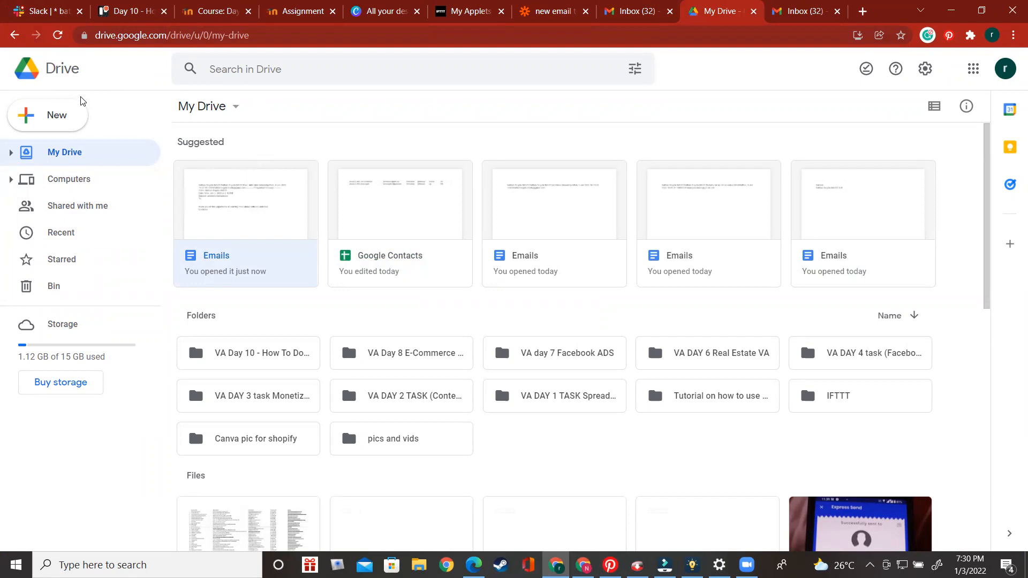
click(630, 10)
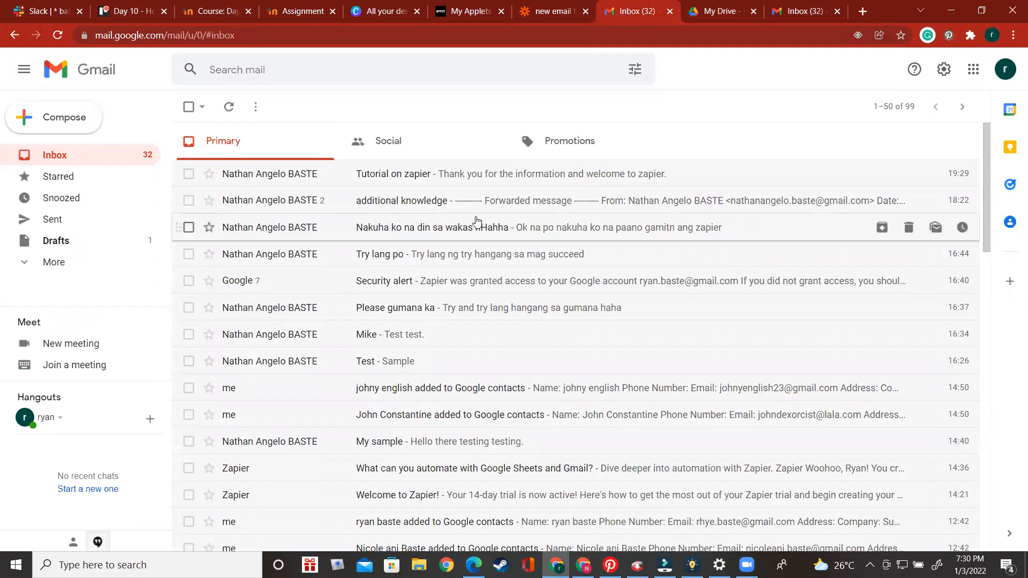
click(504, 207)
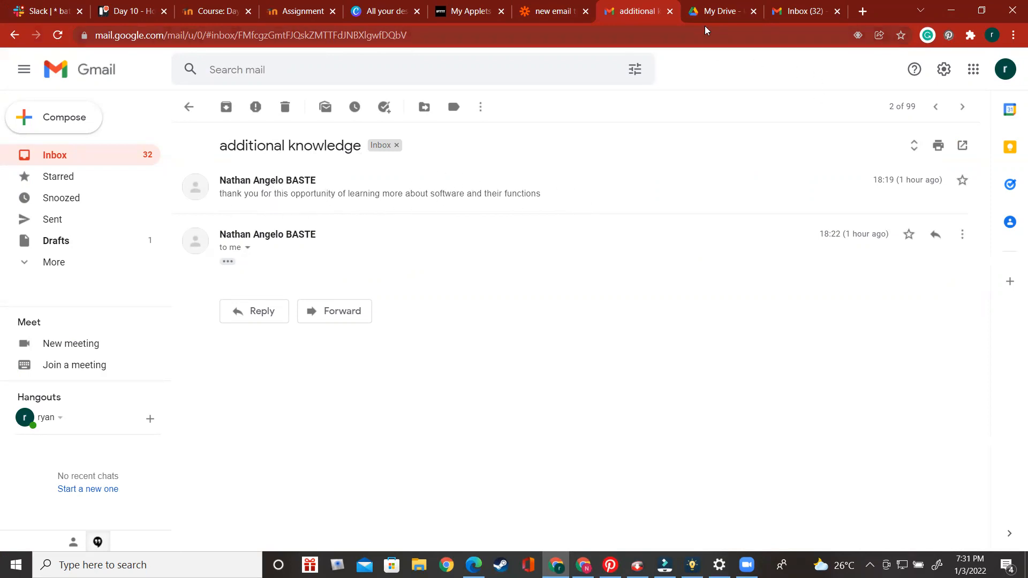
Switch to Google Drive, reload it, and open the newly created Emails document
click(714, 11)
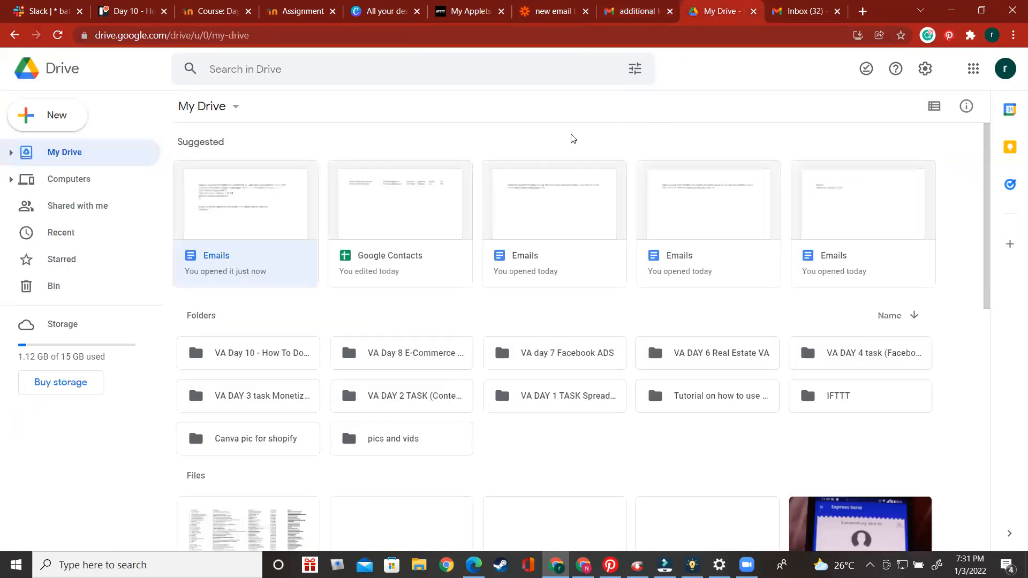
click(57, 36)
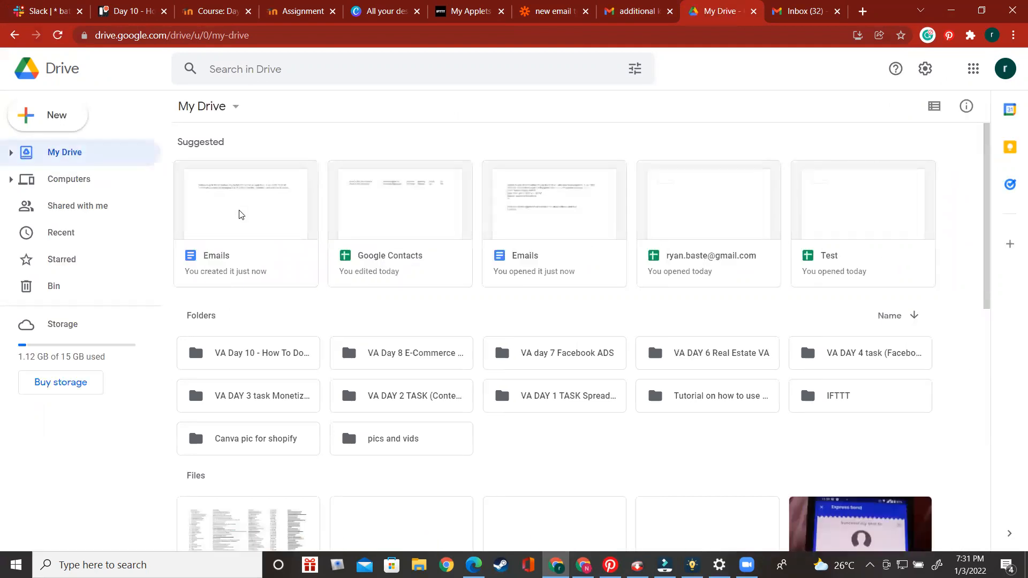
click(239, 214)
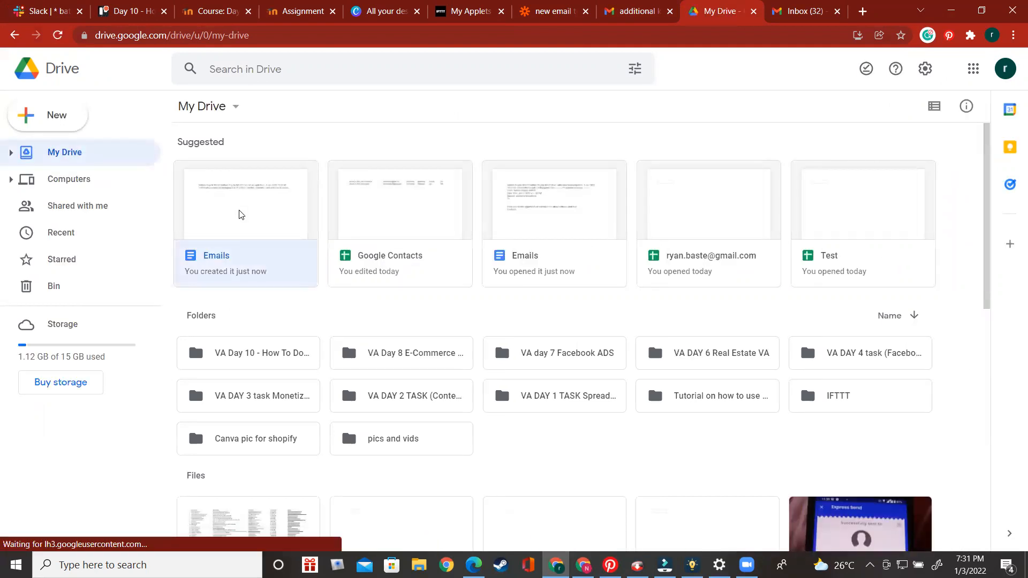
double_click(240, 214)
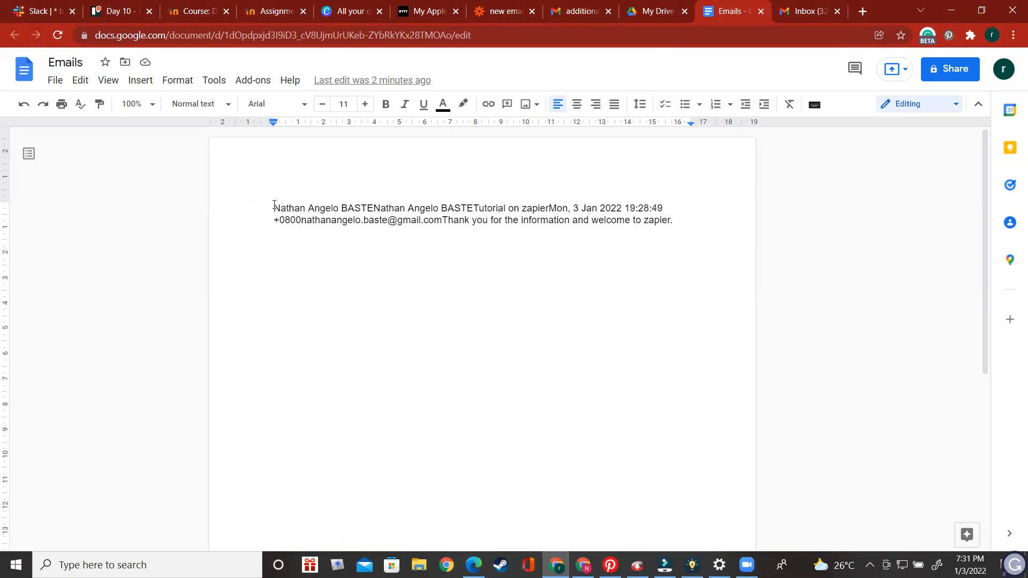
Return to the inbox and open the "Tutorial on zapier" email
click(647, 16)
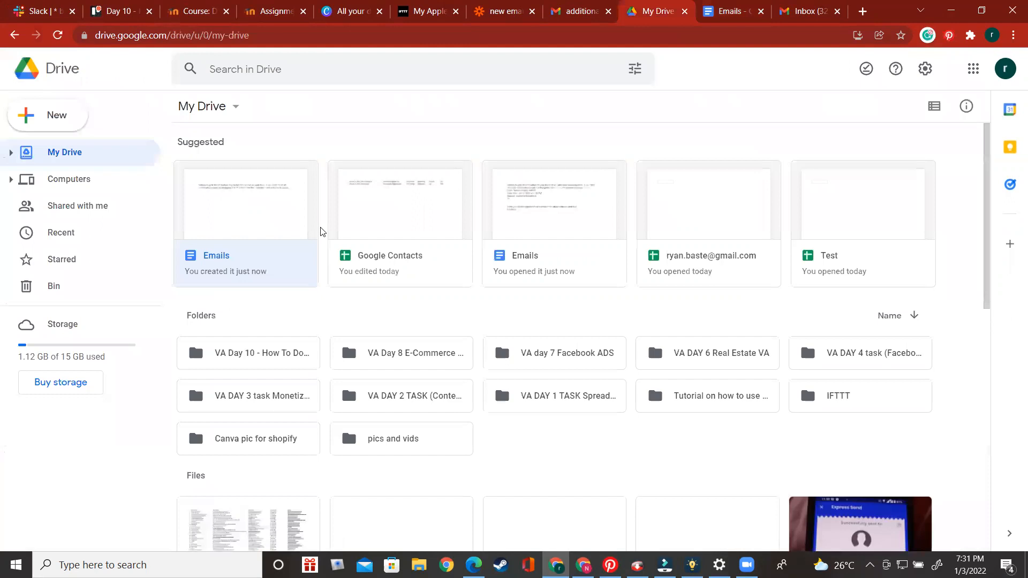
click(586, 12)
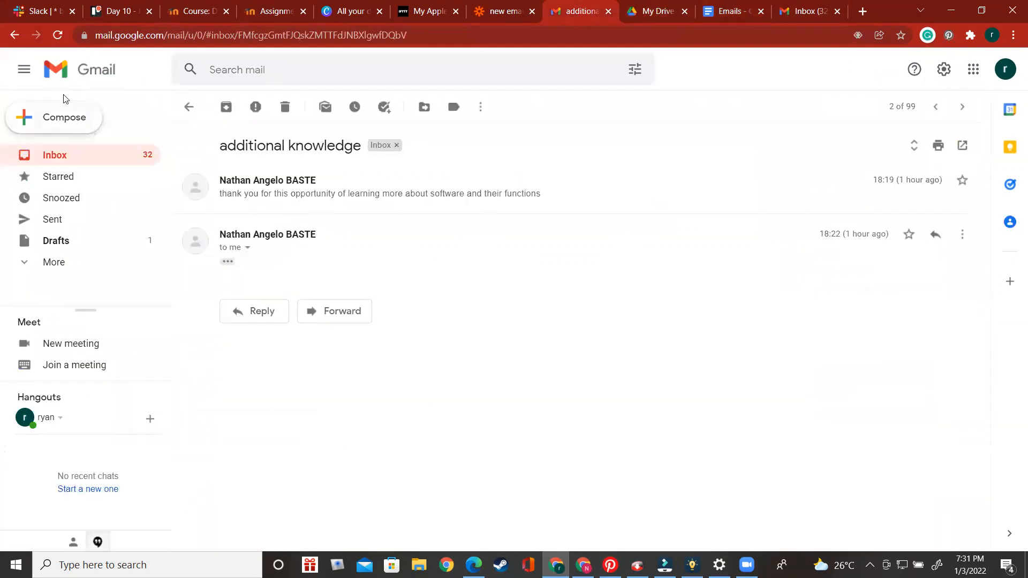
key(alt+Left)
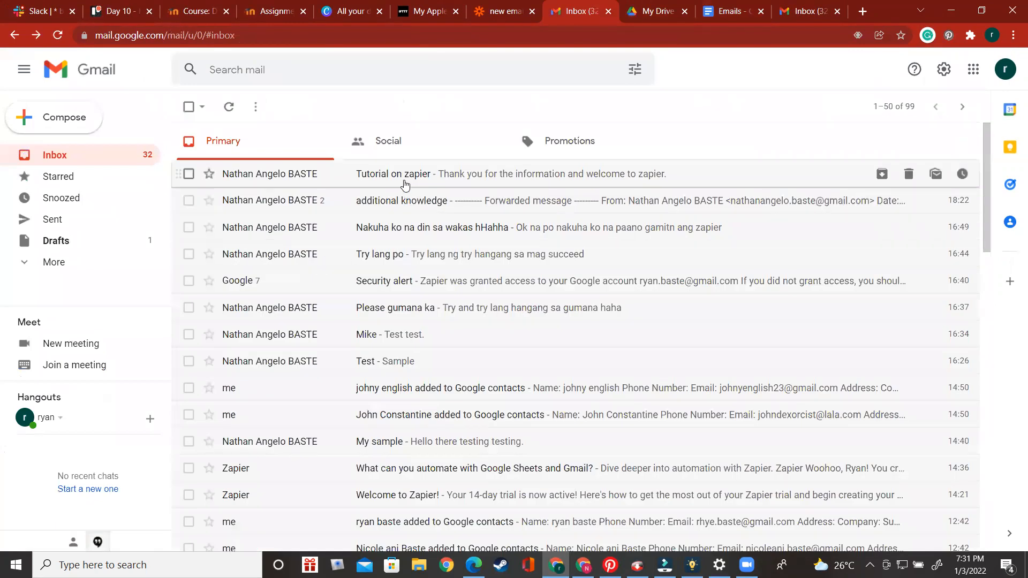
click(405, 182)
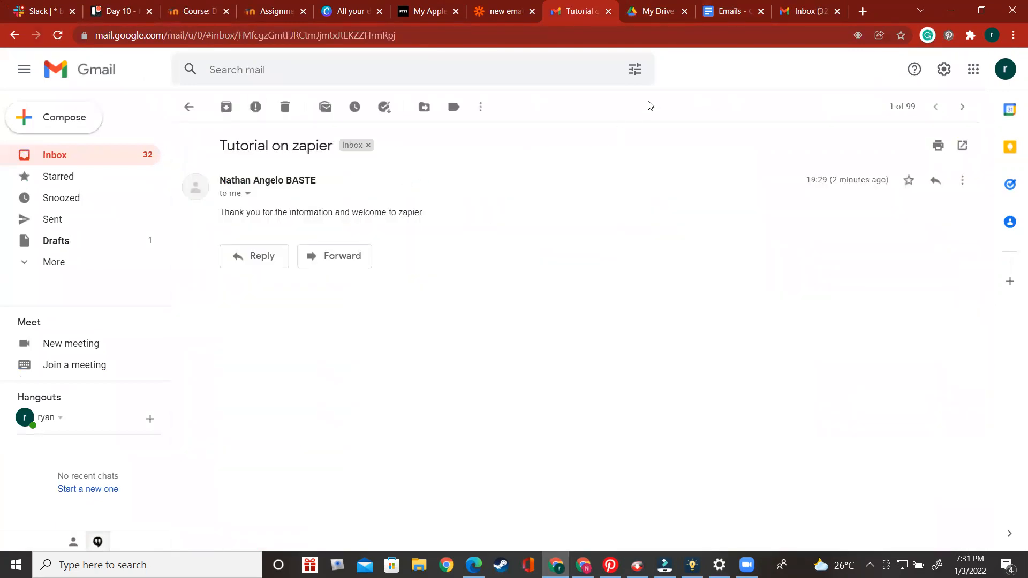
Compare the "Tutorial on zapier" email with the new Emails document, highlighting the email body text in the document
click(656, 11)
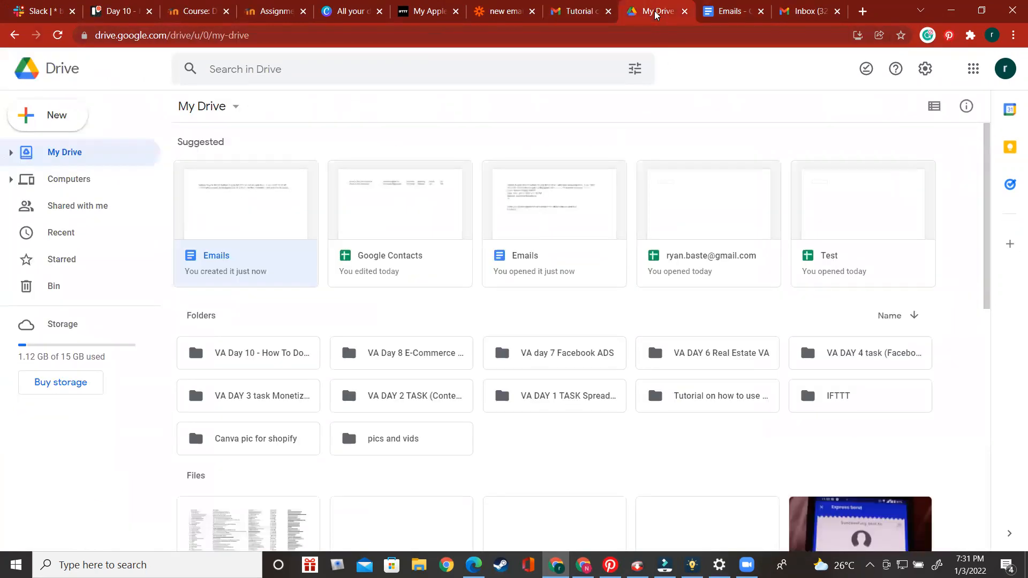
click(725, 12)
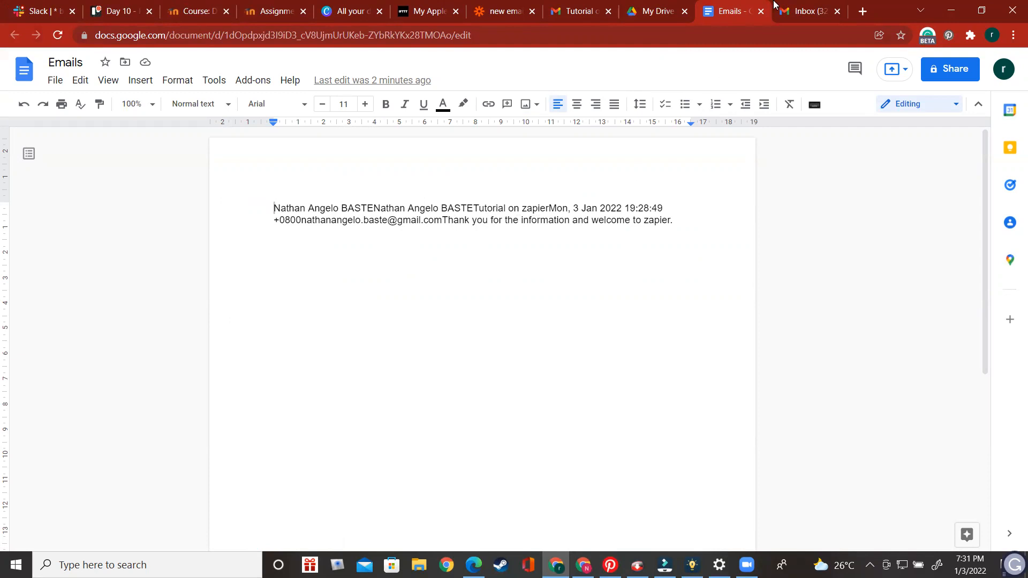
click(646, 15)
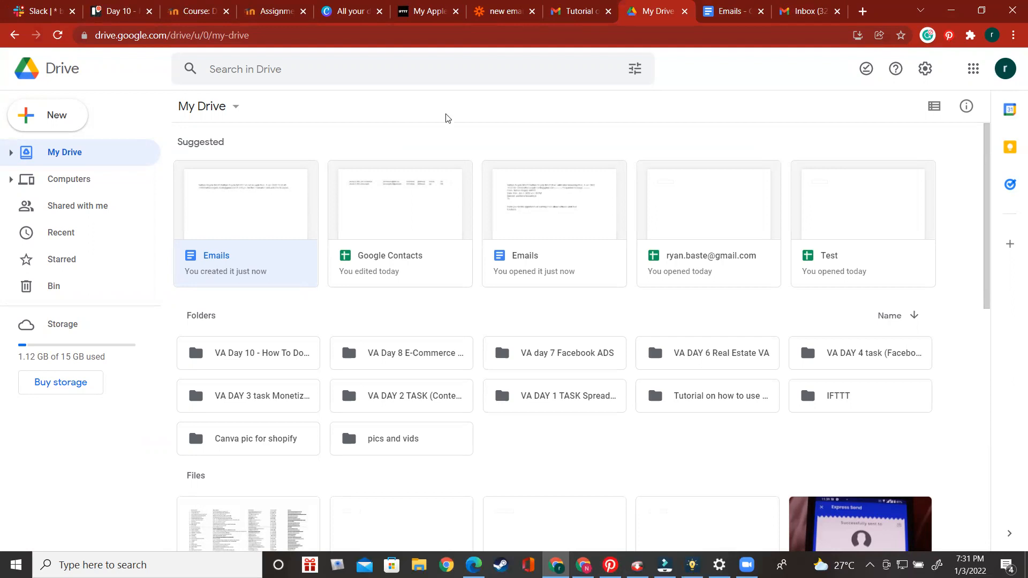
click(571, 17)
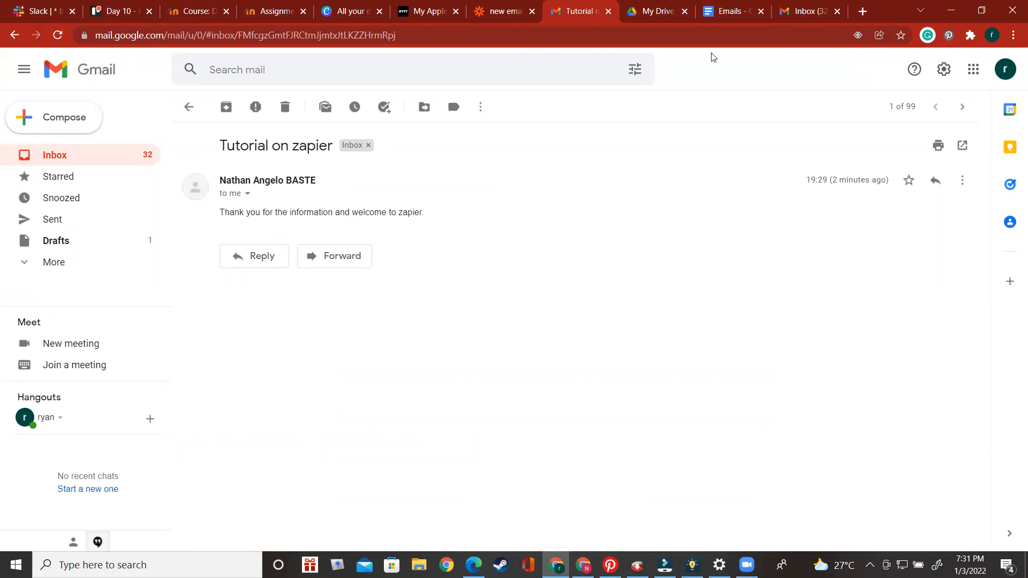
click(657, 16)
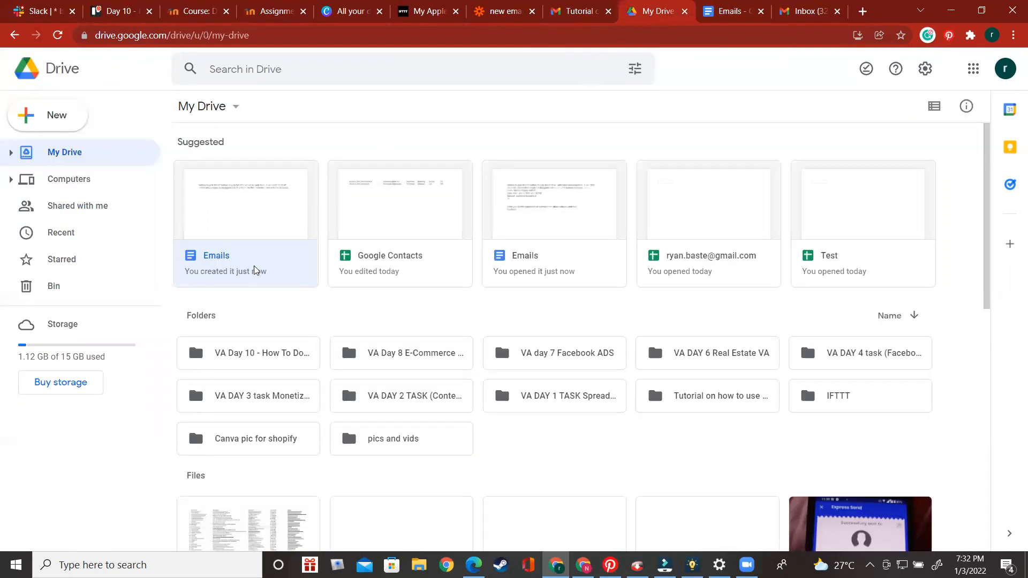
click(731, 16)
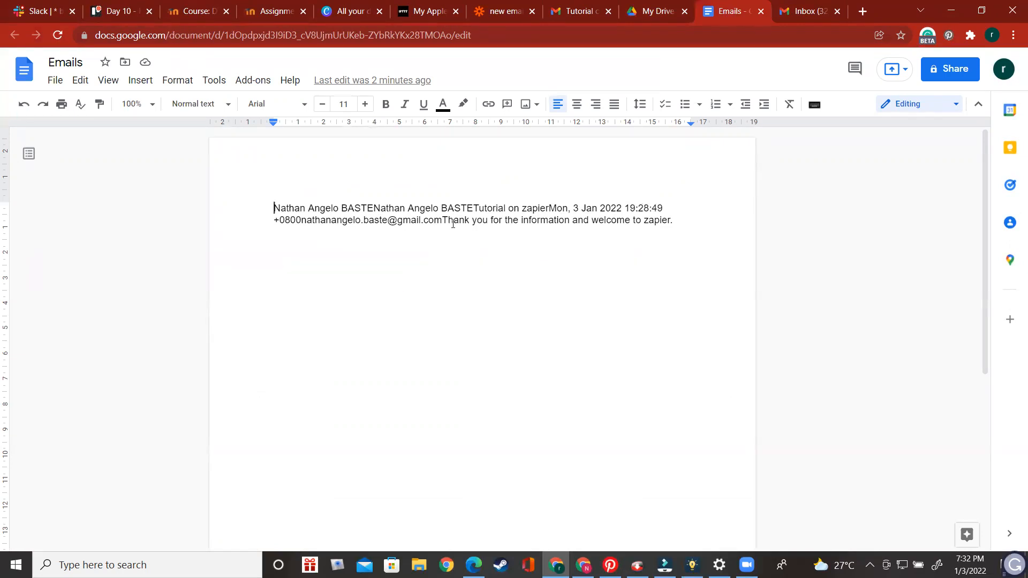
drag(444, 220, 662, 221)
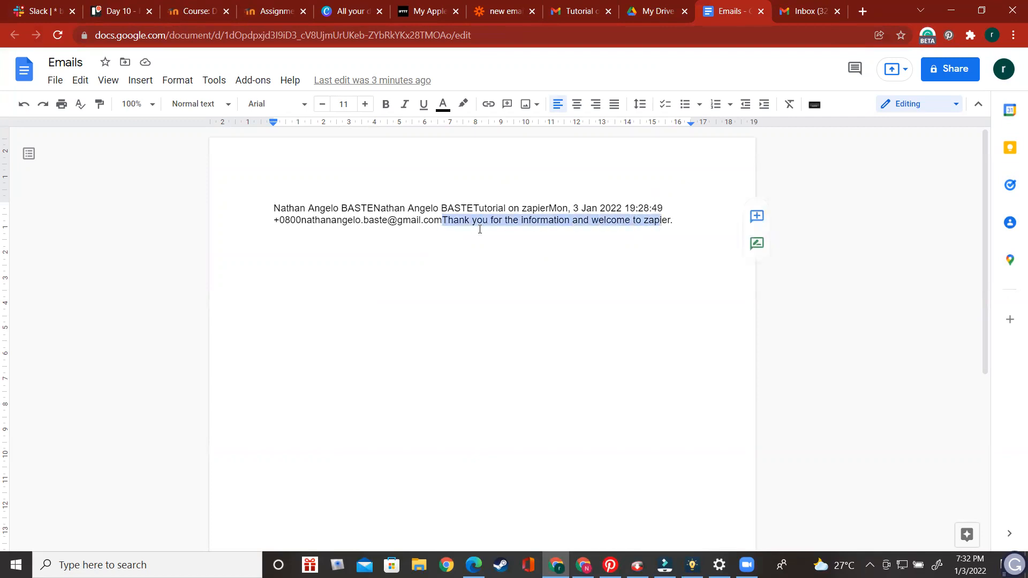
click(661, 250)
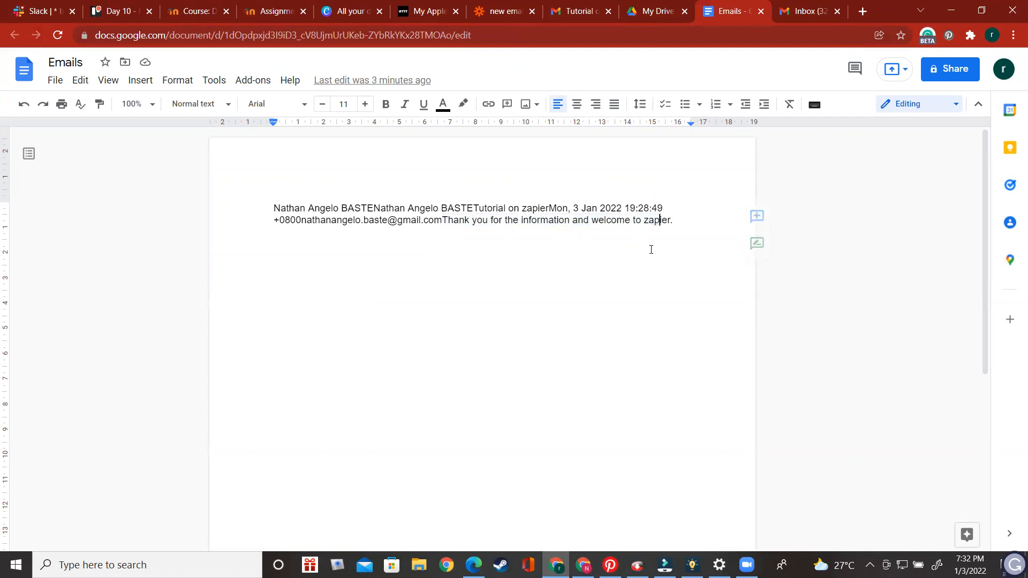
Go back through the email, document and Drive tabs to the "new email to docs" zap in Zapier
click(581, 11)
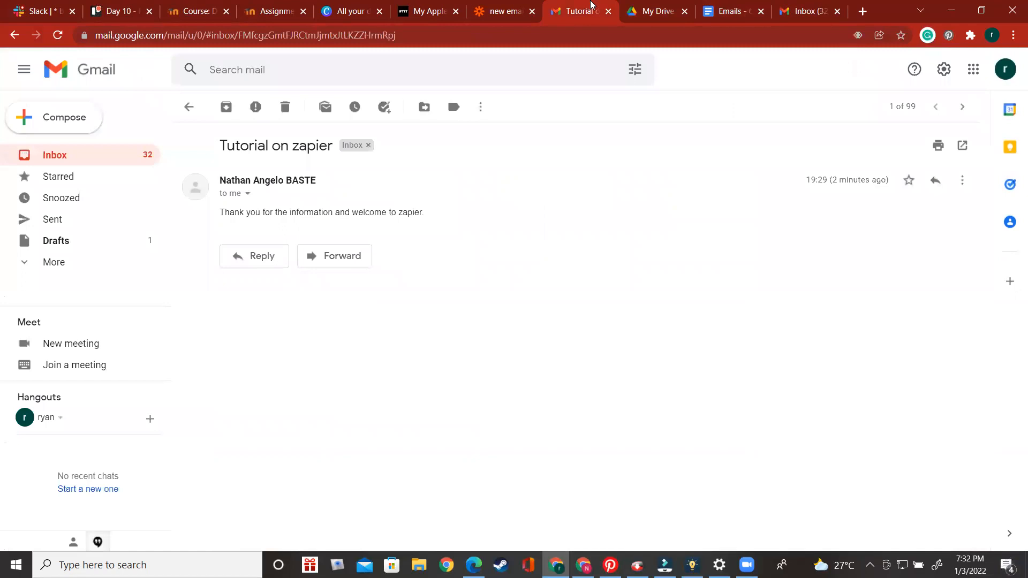
click(717, 15)
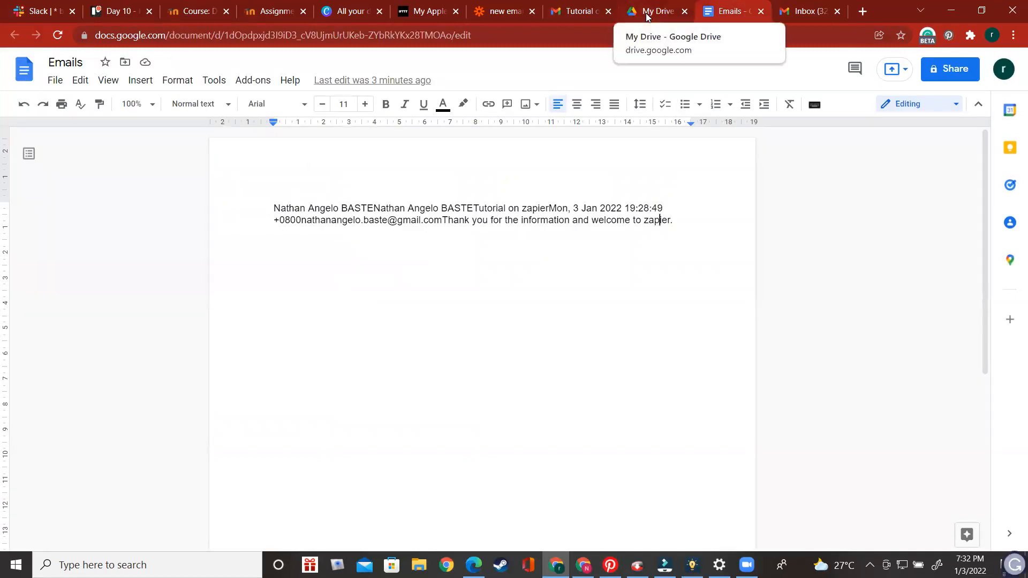
click(648, 16)
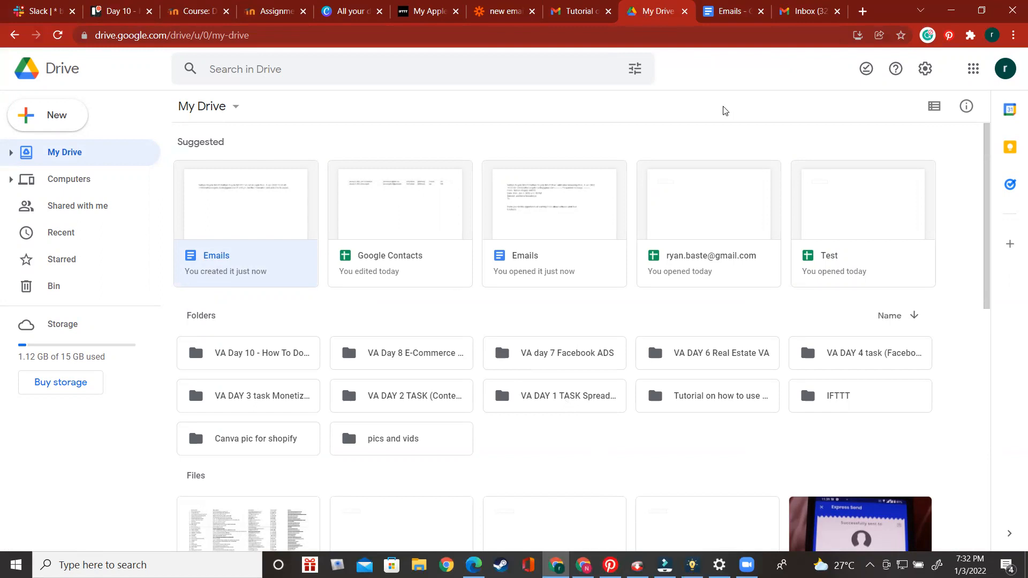
click(494, 14)
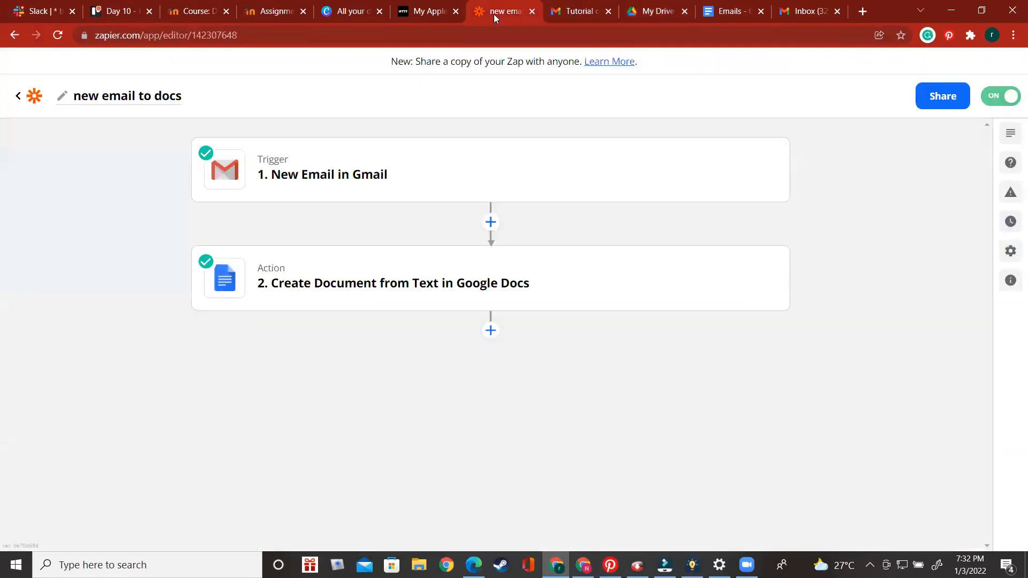